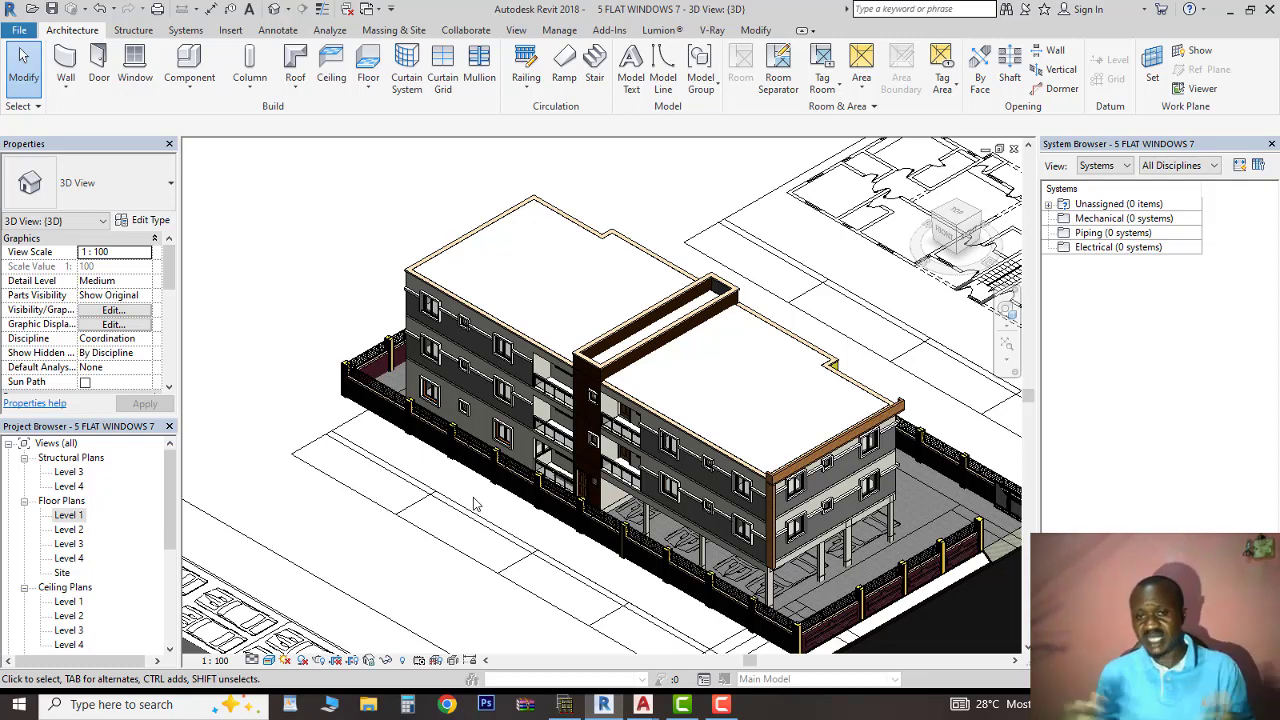
Zoom the 3D view and select the imported For 3D.dwg lying beside the building.
scroll(476, 505, "down", 2)
scroll(484, 427, "down", 2)
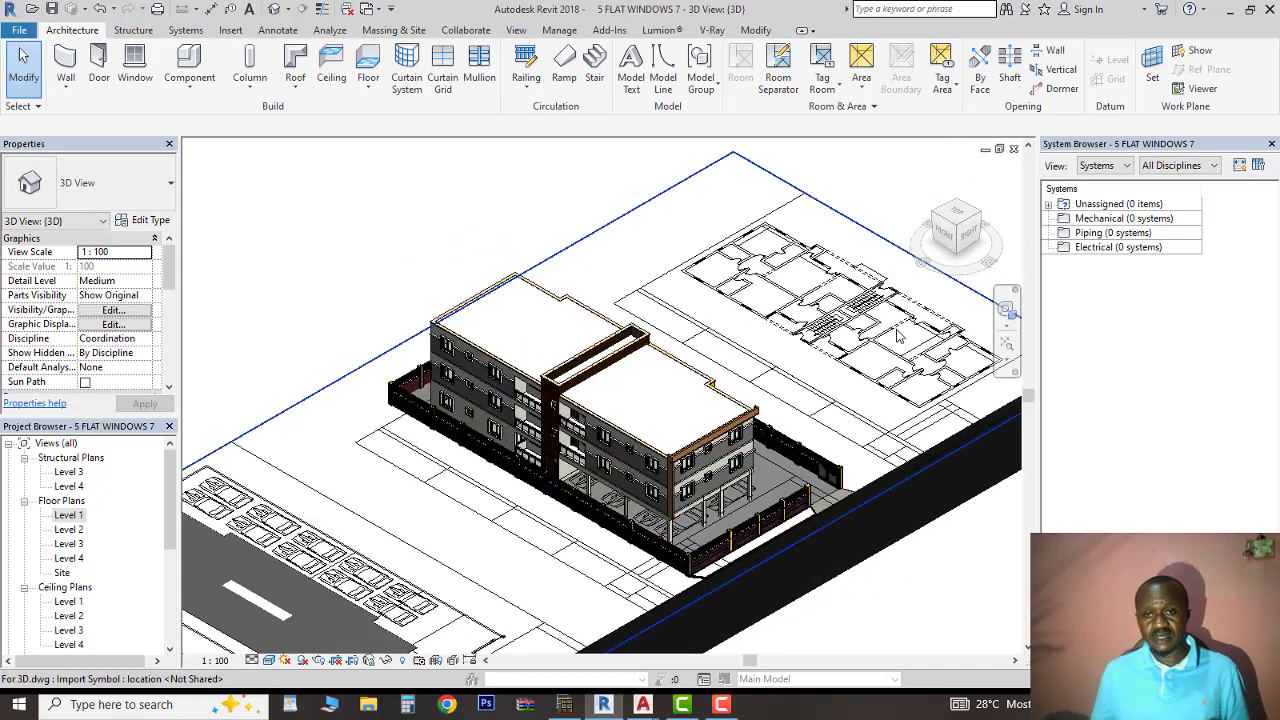
scroll(898, 337, "up", 3)
left_click(729, 349)
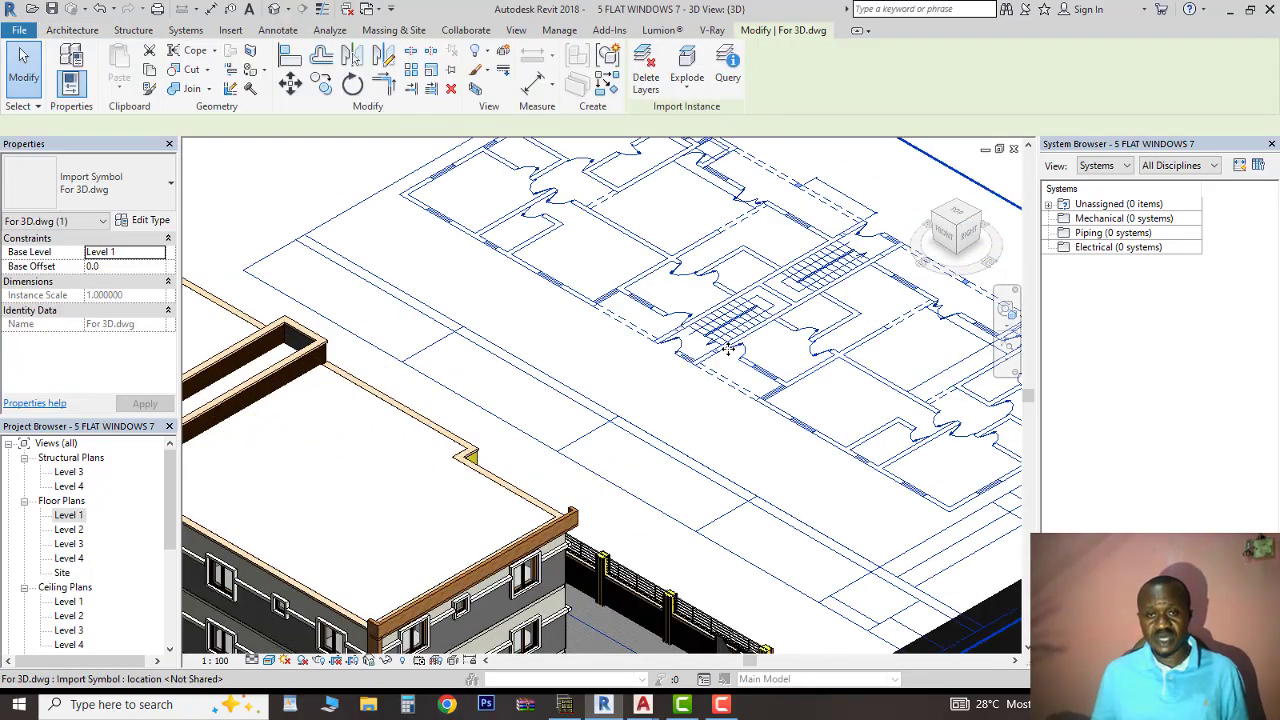
scroll(729, 349, "down", 4)
scroll(776, 315, "up", 4)
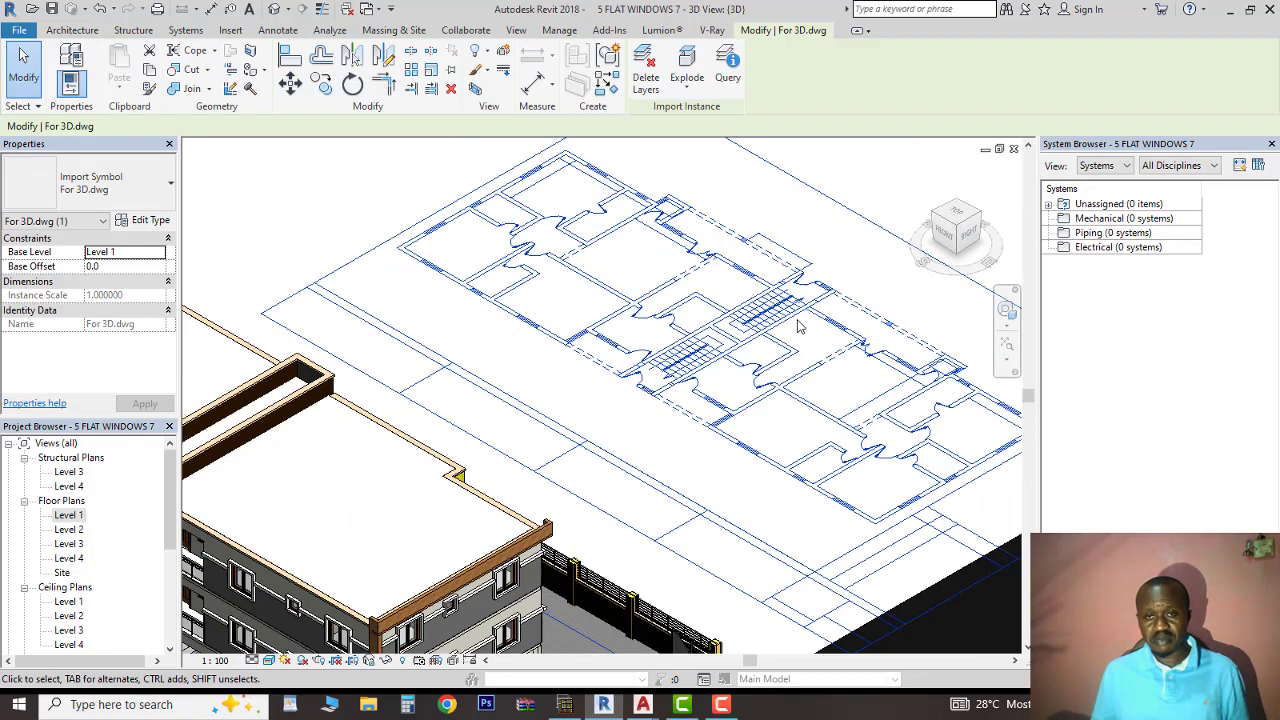
scroll(786, 340, "down", 3)
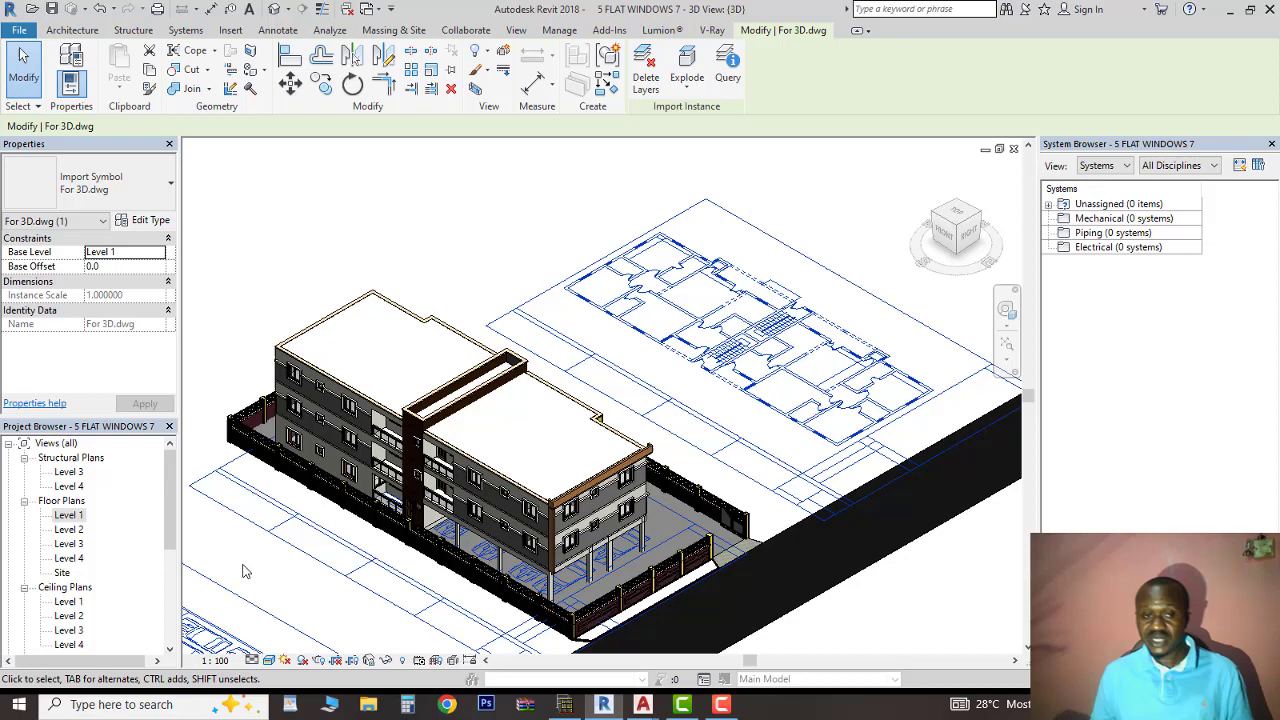
Open the Level 1 floor plan and select the imported DWG sheets overlaying it.
double_click(74, 516)
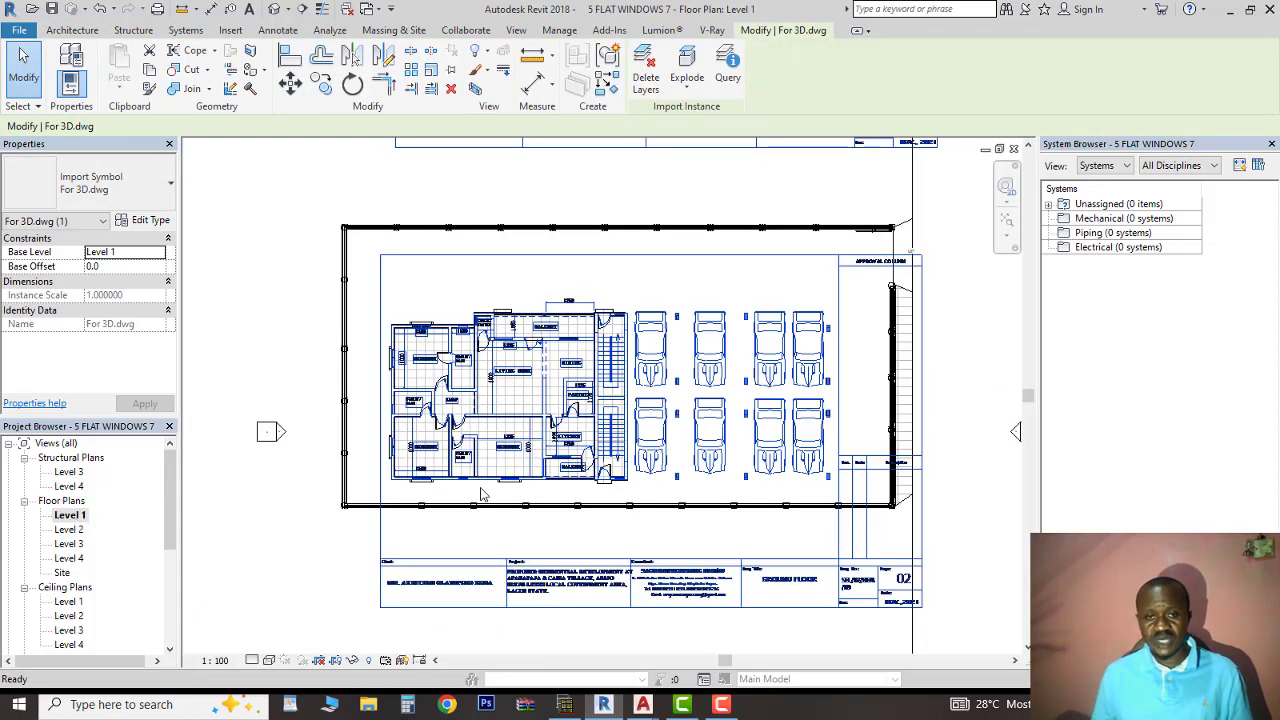
scroll(494, 434, "down", 6)
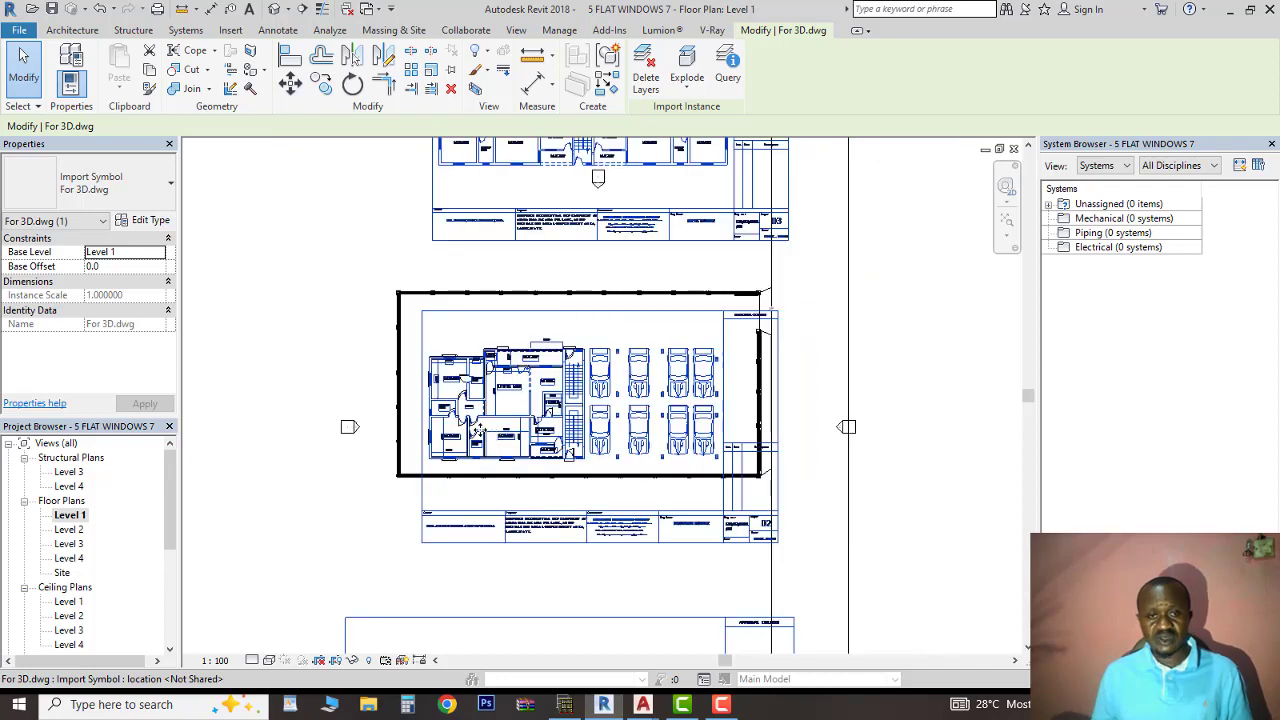
left_click(380, 311)
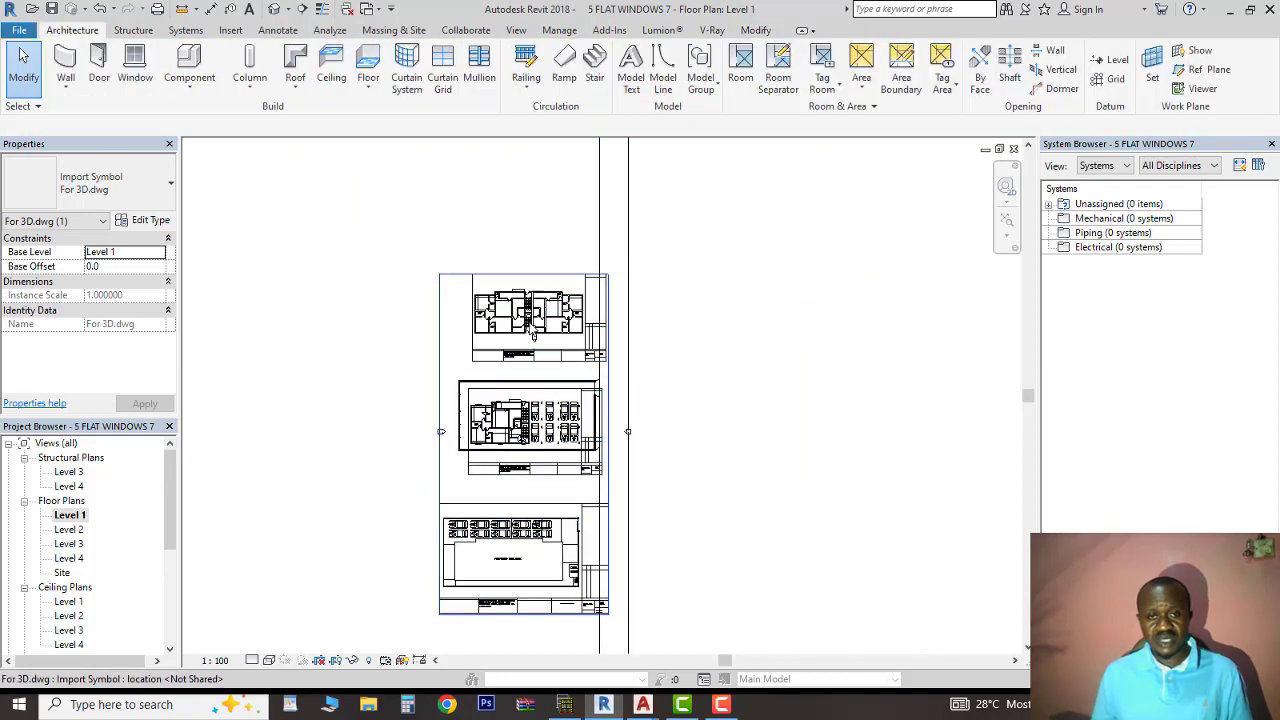
scroll(530, 320, "up", 2)
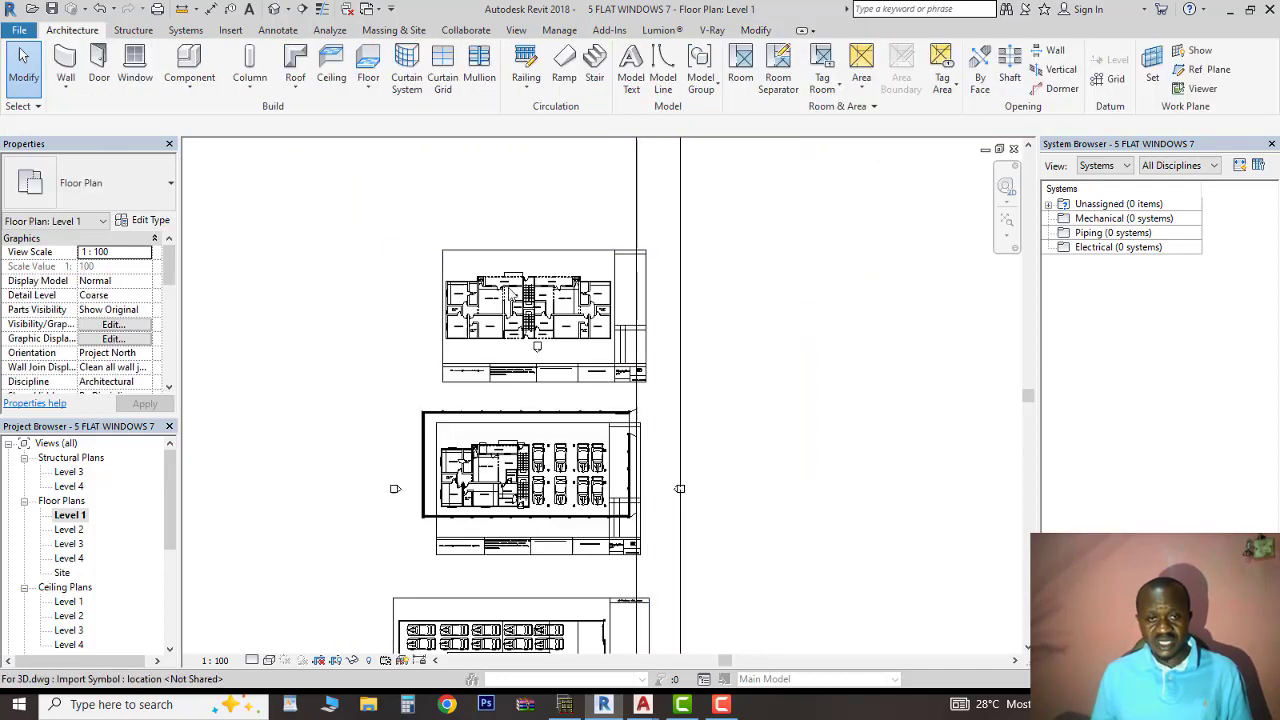
scroll(520, 315, "up", 2)
left_click(520, 315)
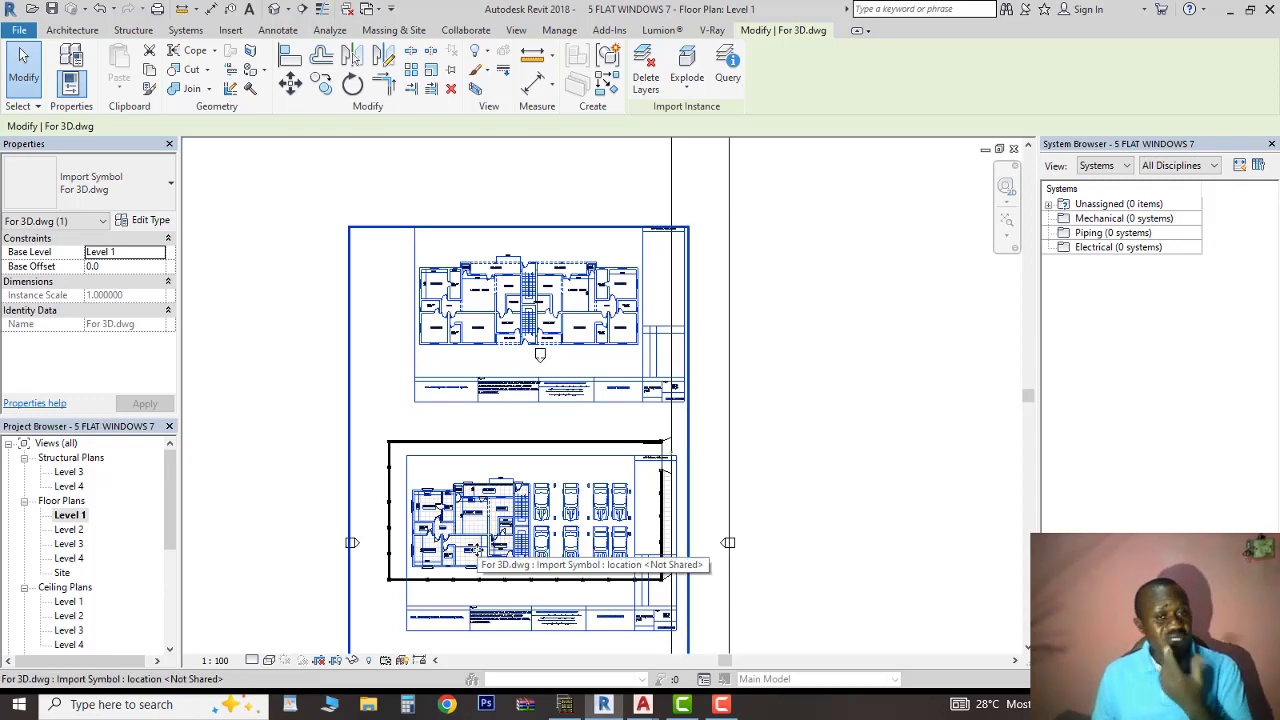
Temporarily hide the selected DWG import with Hide Element.
left_click(352, 662)
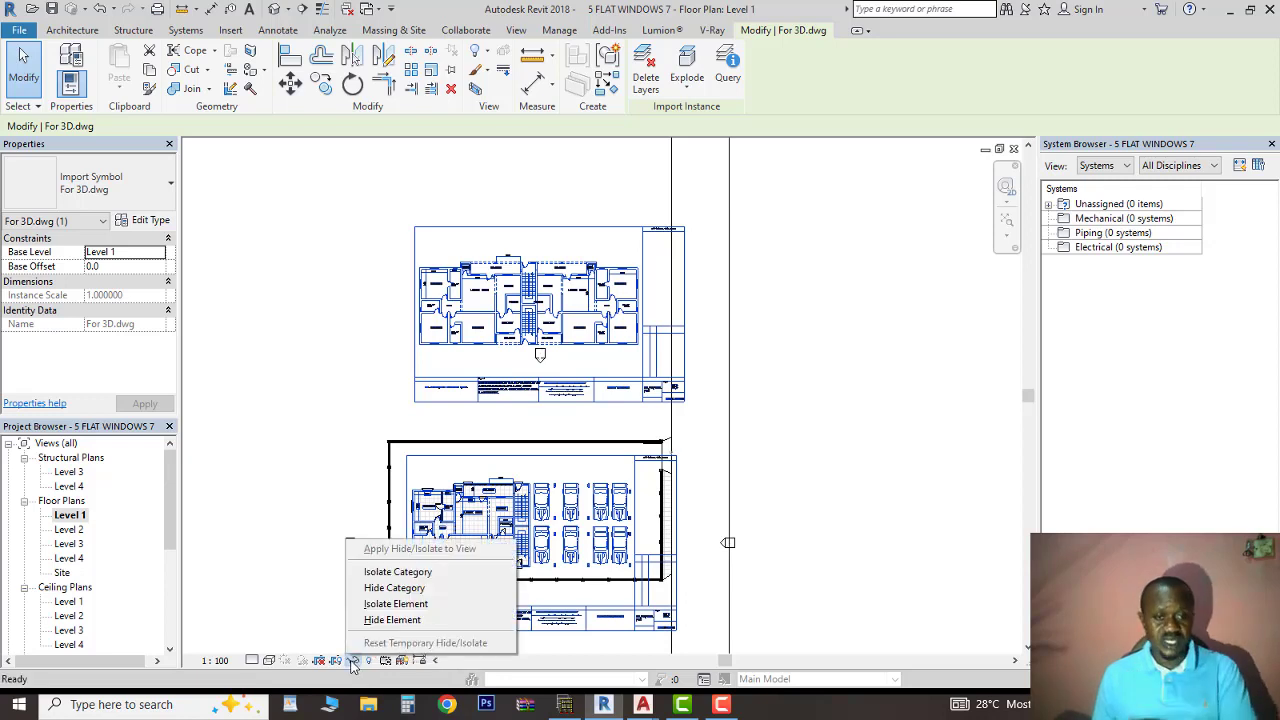
left_click(389, 620)
scroll(500, 540, "up", 3)
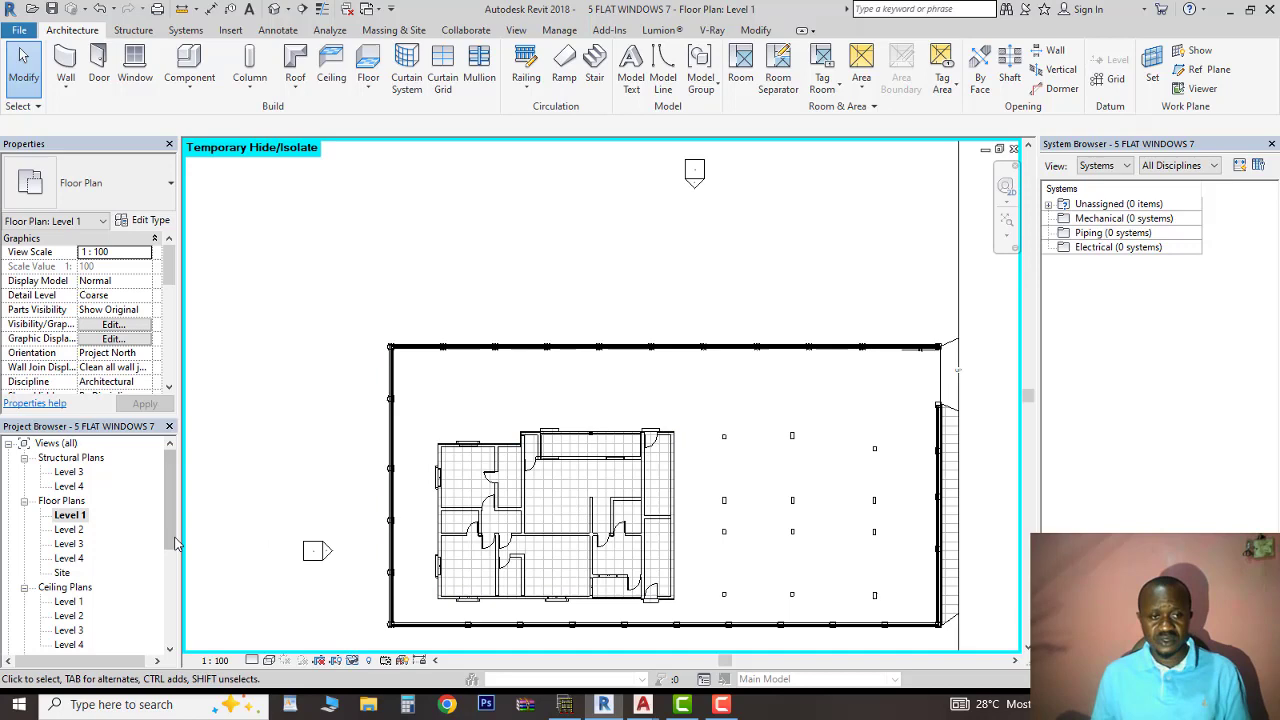
Look at the Level 2 plan, then reopen the Level 1 floor plan.
double_click(72, 529)
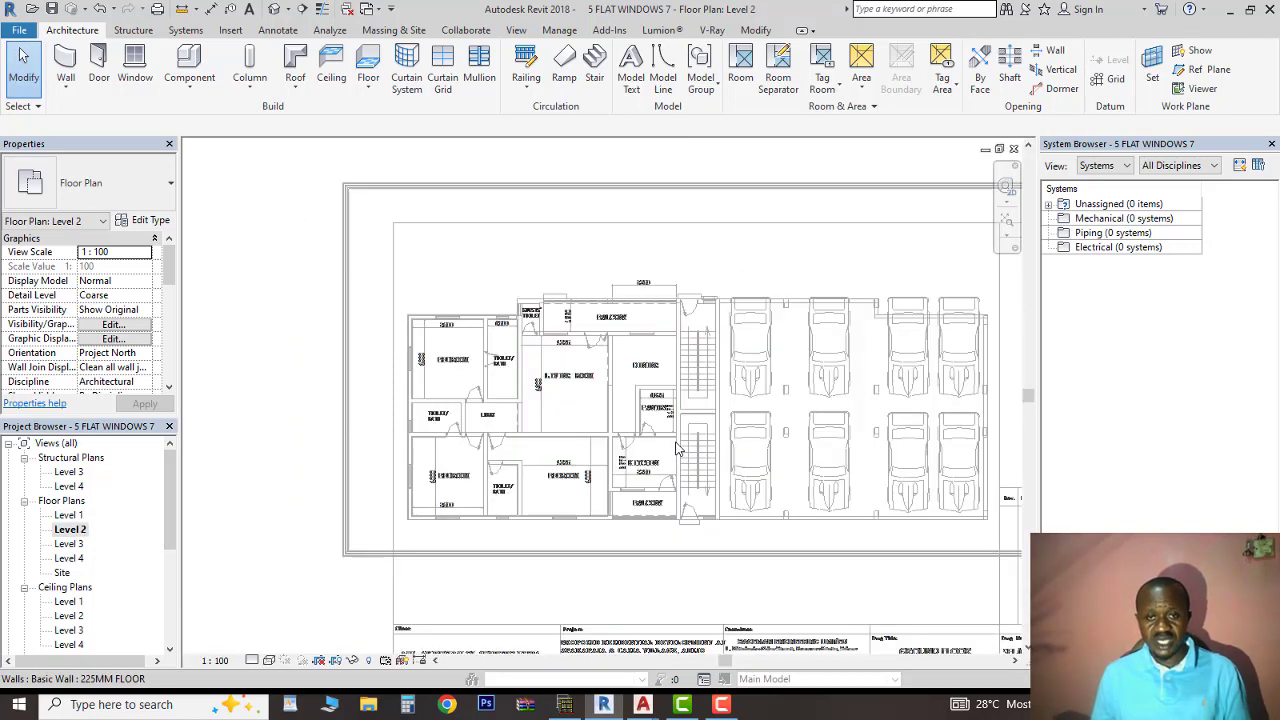
scroll(676, 448, "down", 5)
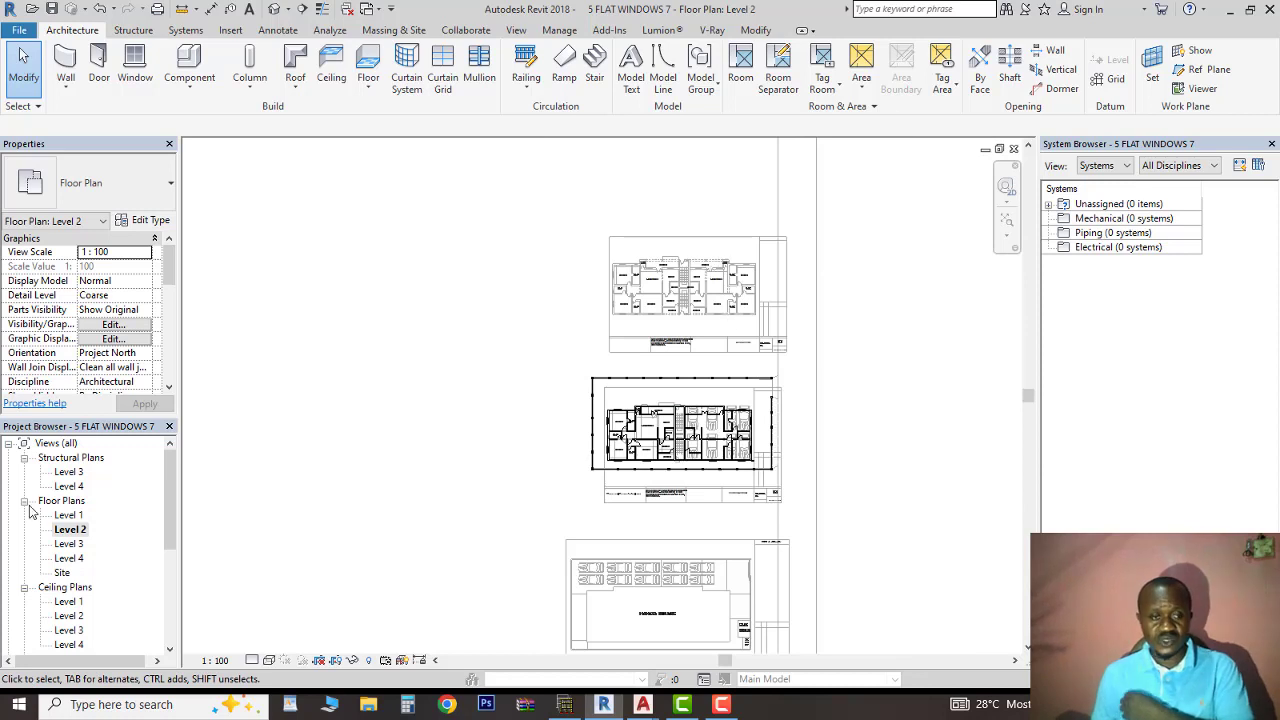
left_click(74, 518)
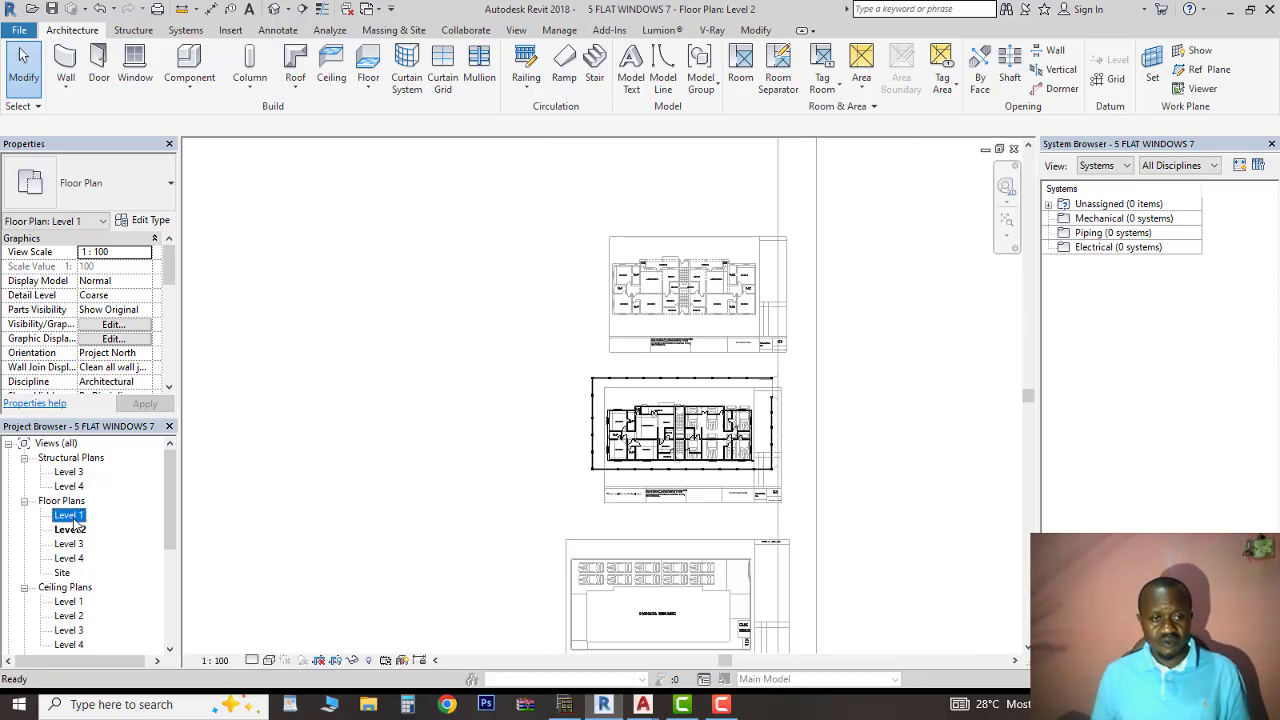
double_click(70, 515)
scroll(224, 262, "down", 3)
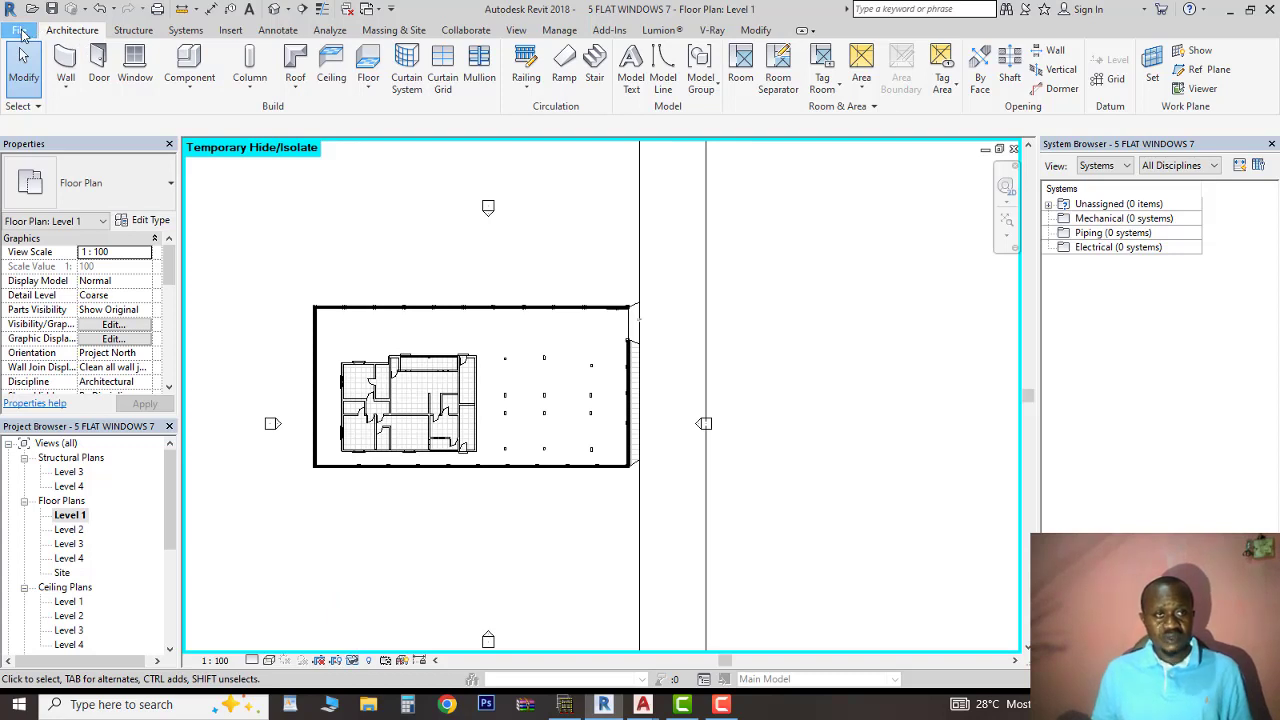
Start a DWG export of the Level 1 plan via File > Export > CAD Formats.
left_click(22, 33)
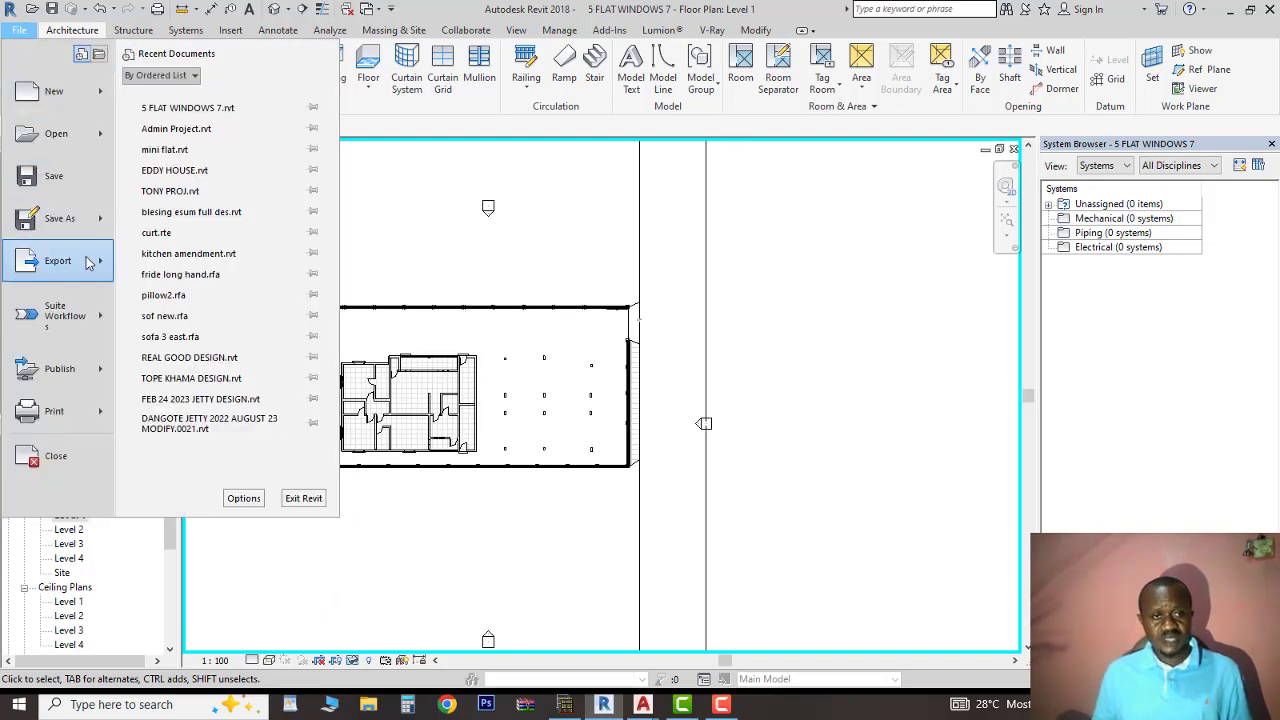
mouse_move(88, 261)
mouse_move(252, 104)
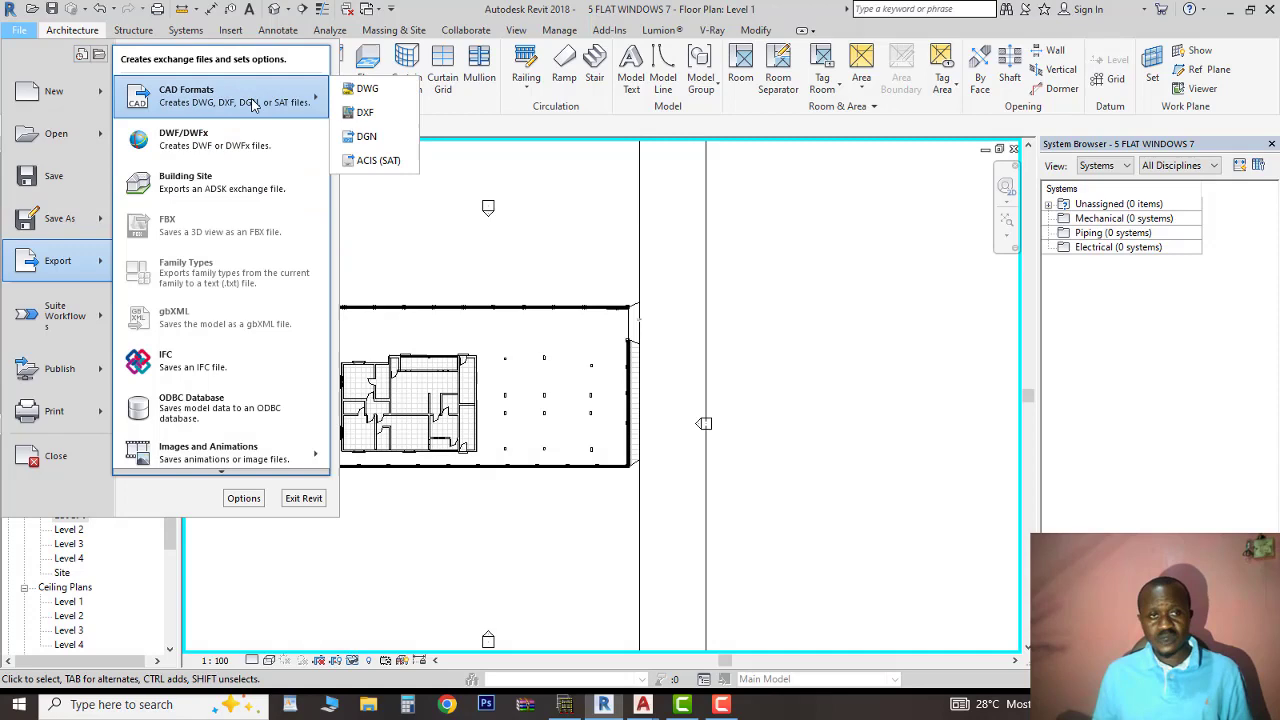
left_click(369, 89)
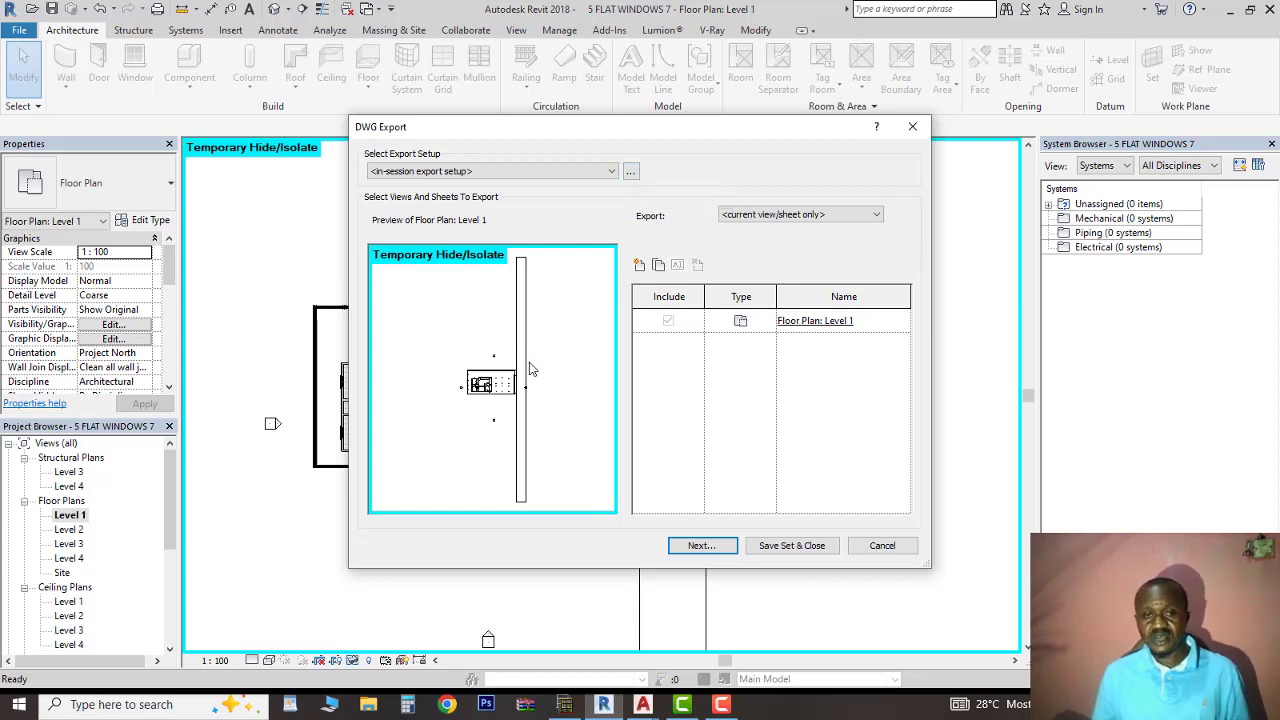
In the export setup, set Colors to 'Specified in object styles' and confirm.
left_click(632, 173)
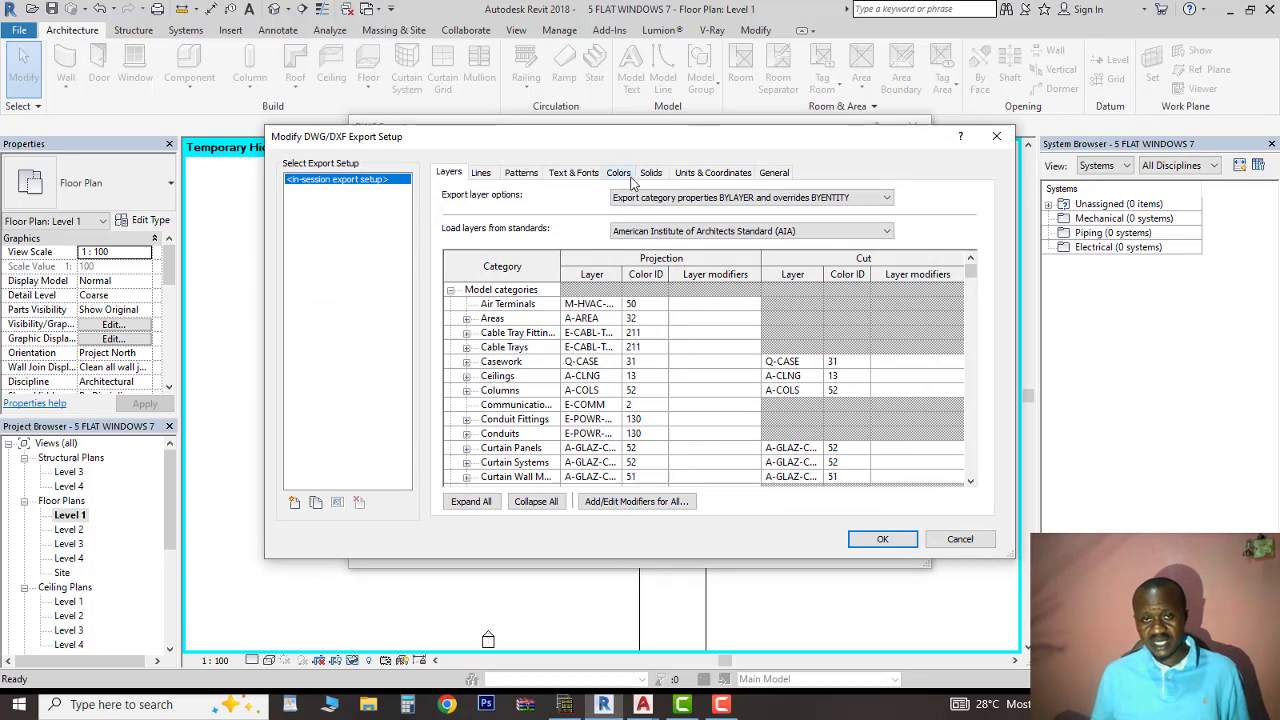
left_click(619, 173)
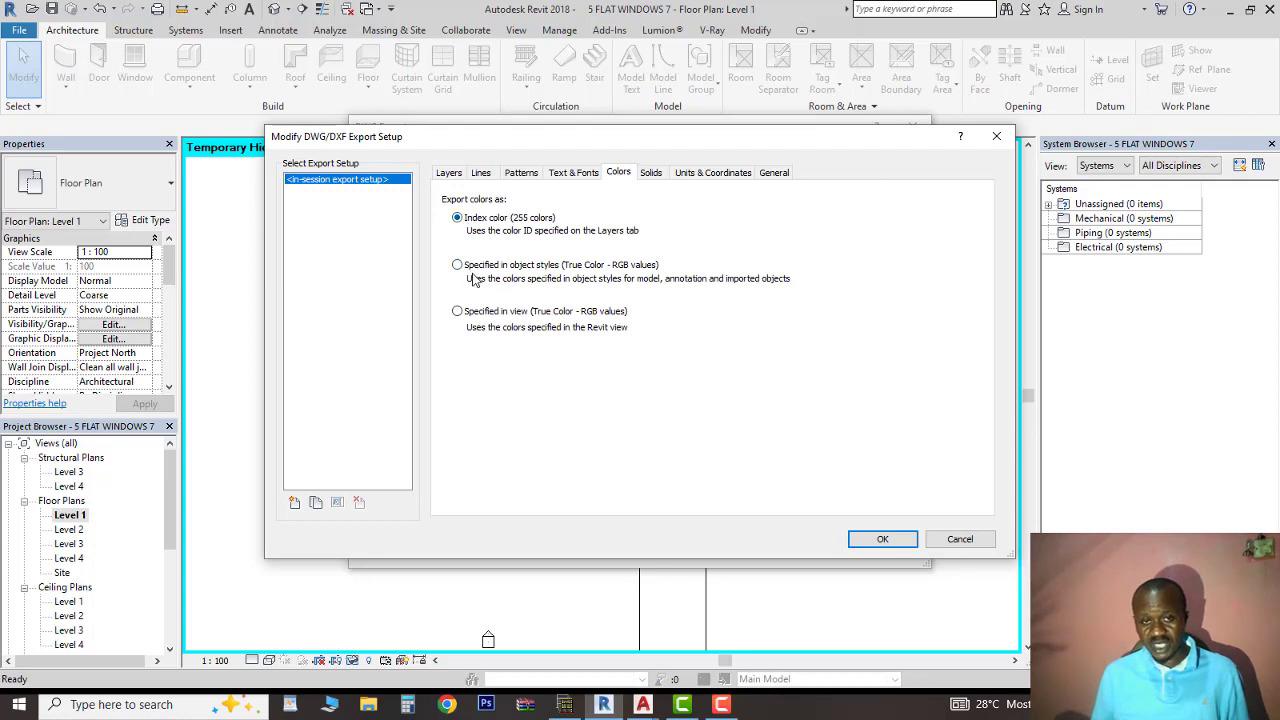
left_click(467, 272)
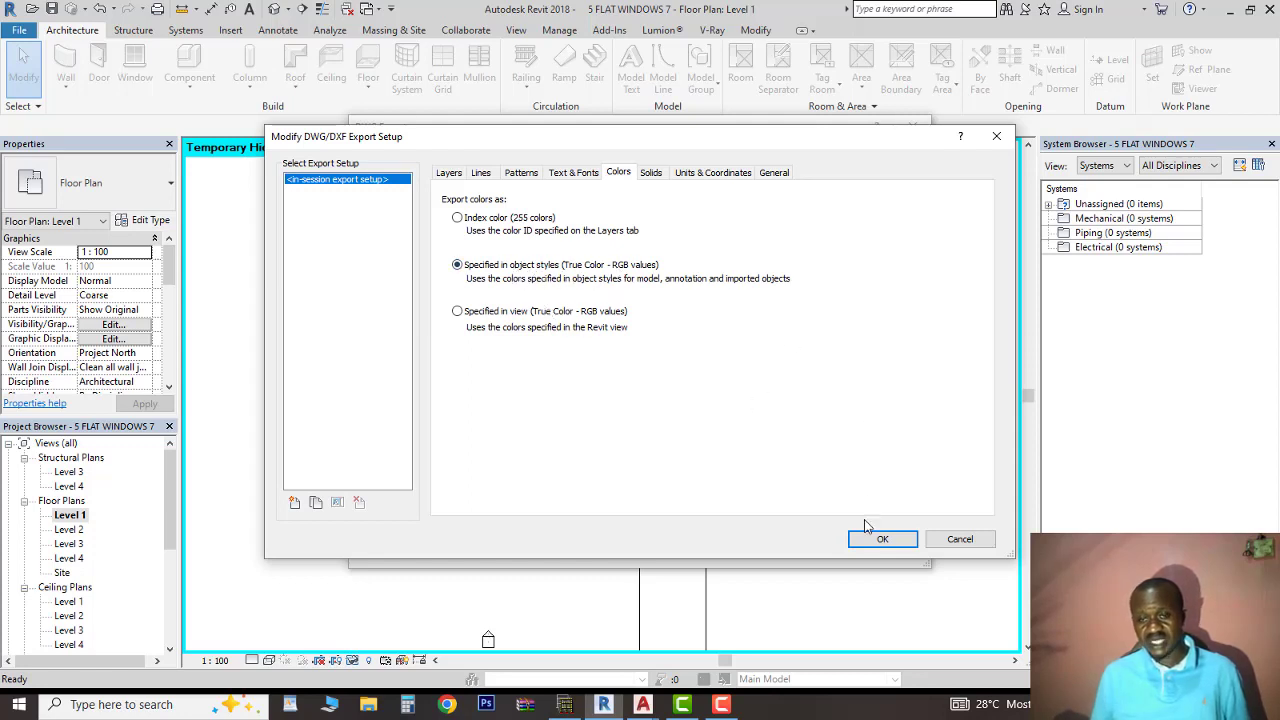
left_click(880, 540)
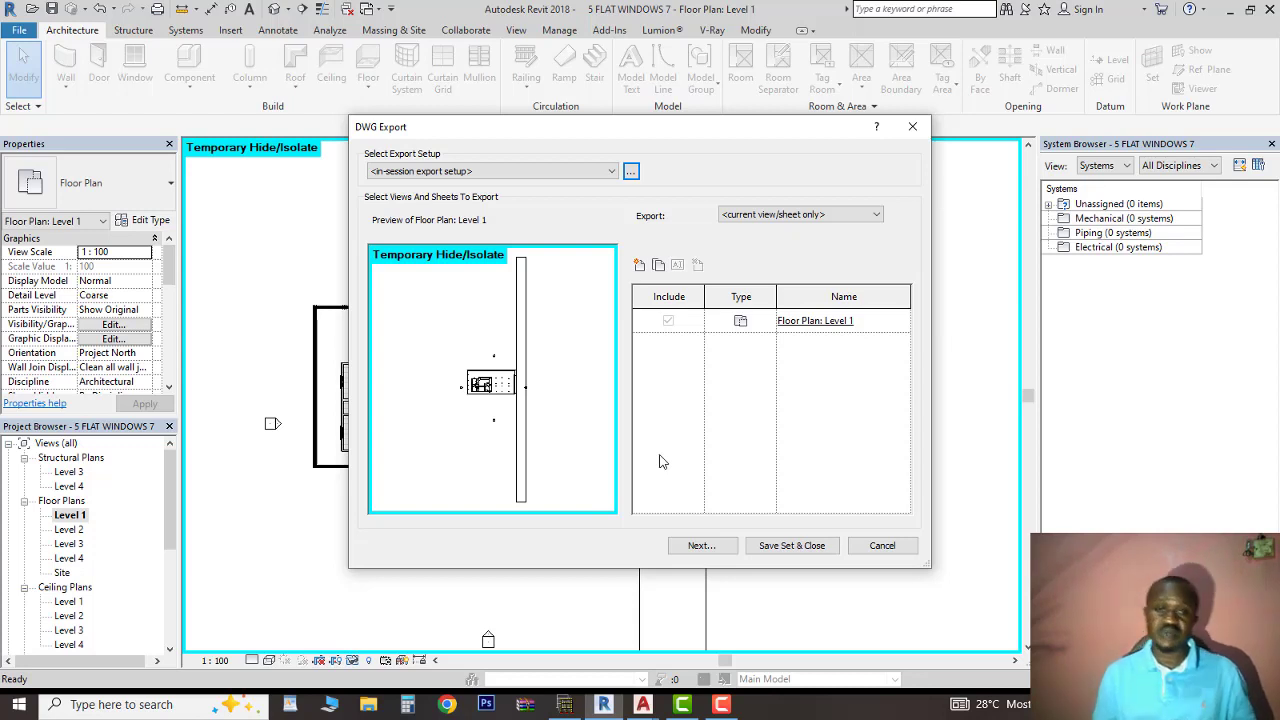
Name the export 'ground f' and choose AutoCAD 2007 DWG Files as the file type.
left_click(700, 547)
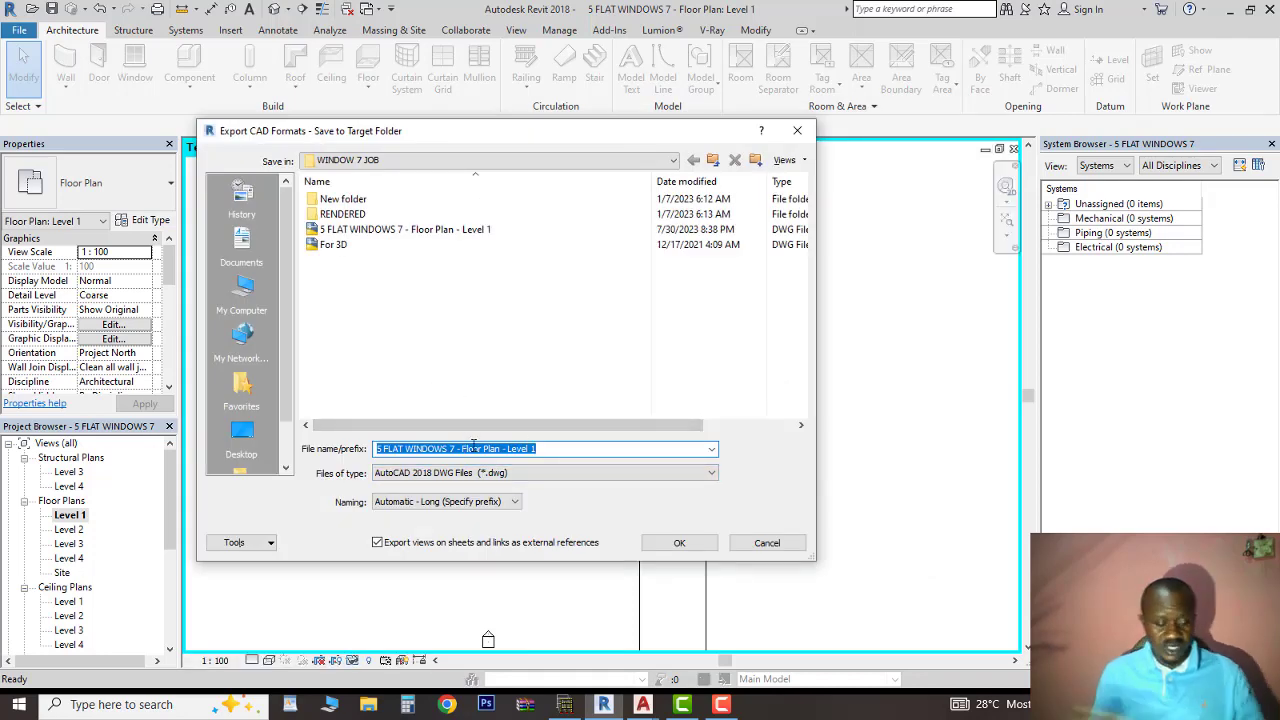
type("ground f")
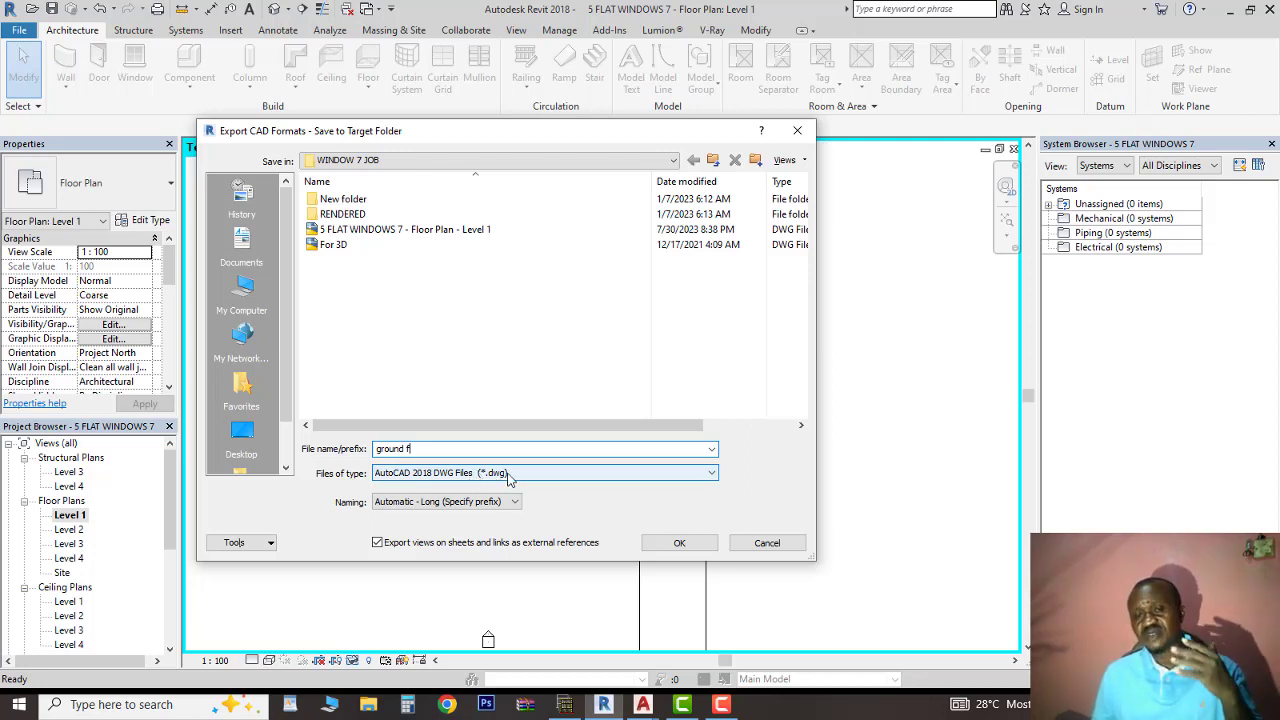
left_click(507, 474)
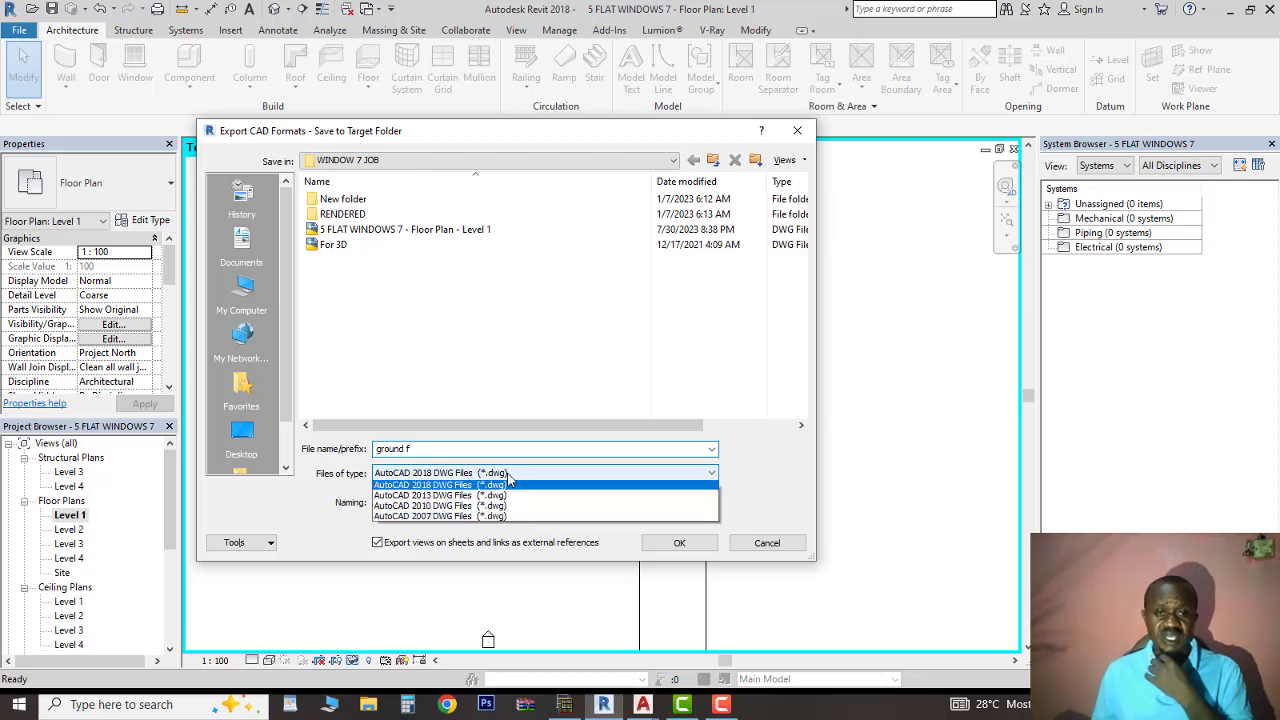
left_click(484, 519)
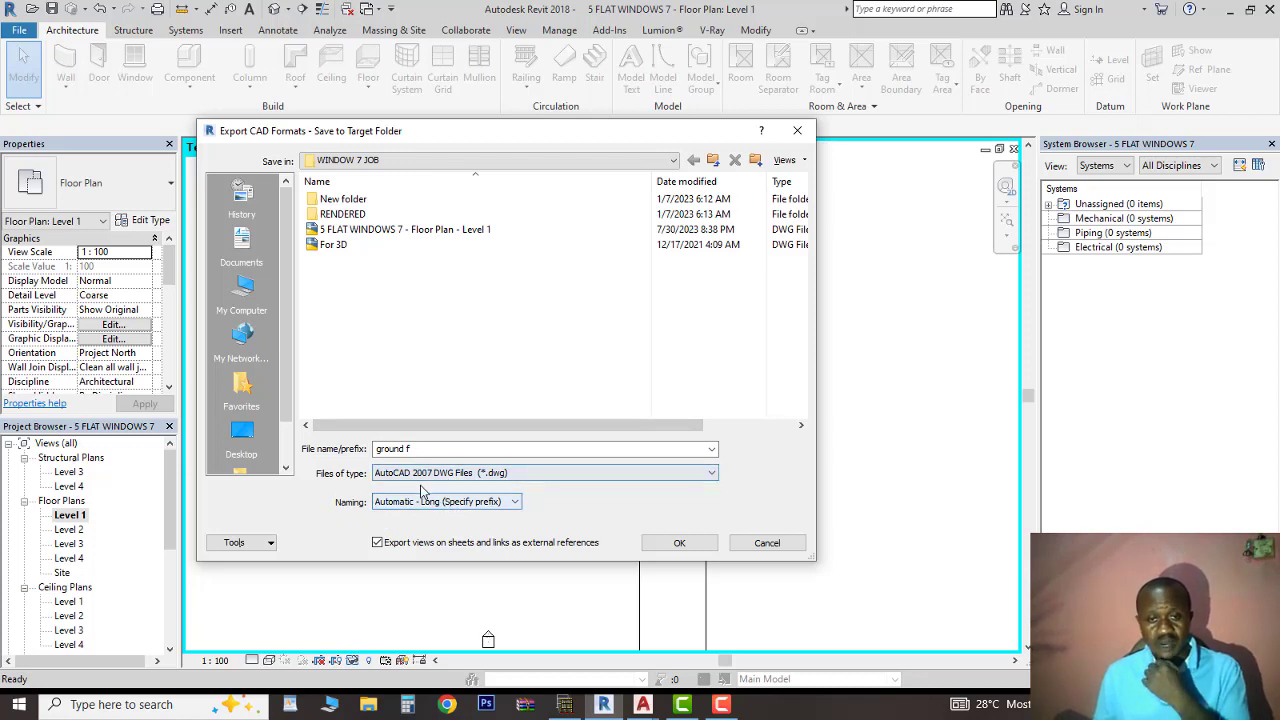
Finish the DWG export with the import kept hidden, then switch to AutoCAD's blank Drawing1.
left_click(679, 545)
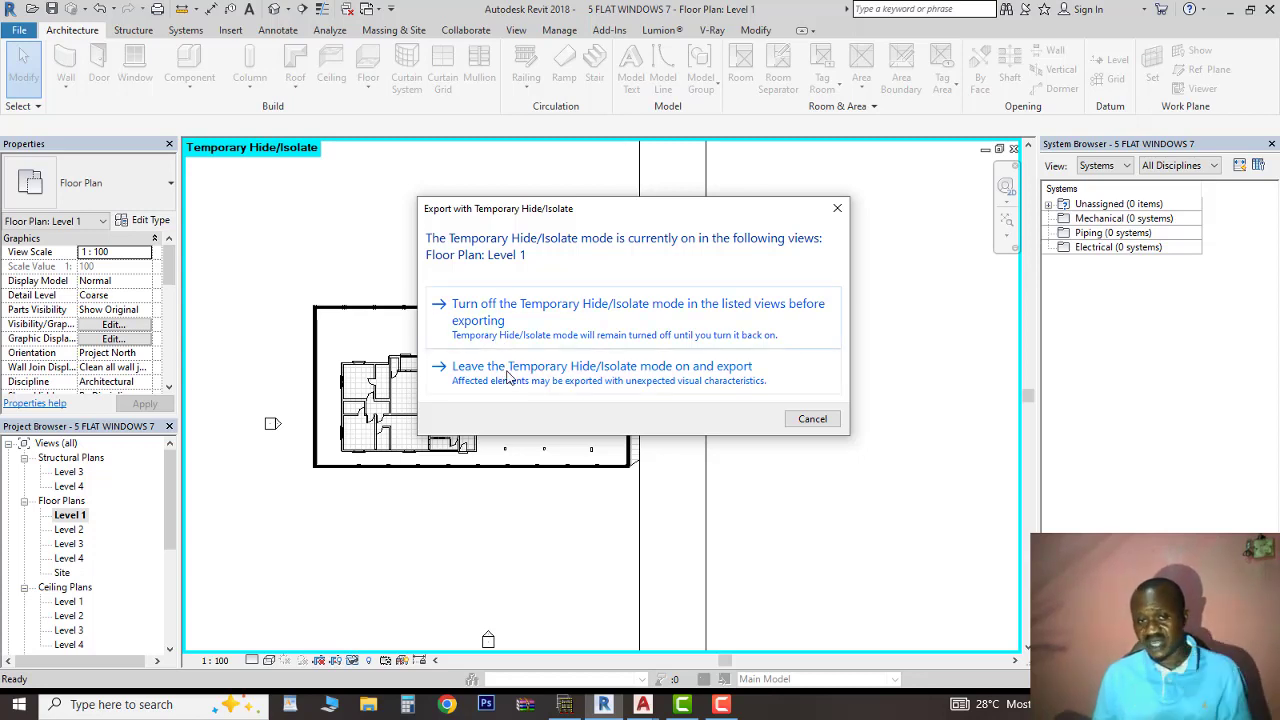
left_click(509, 375)
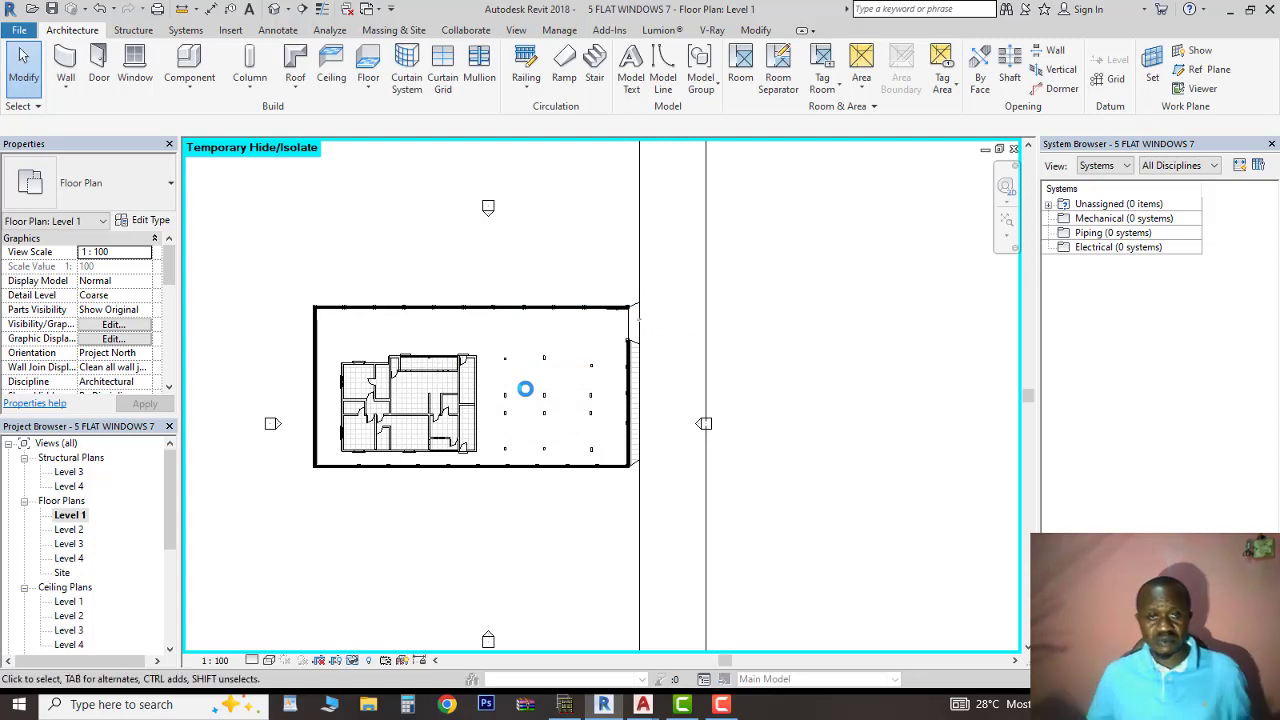
left_click(642, 704)
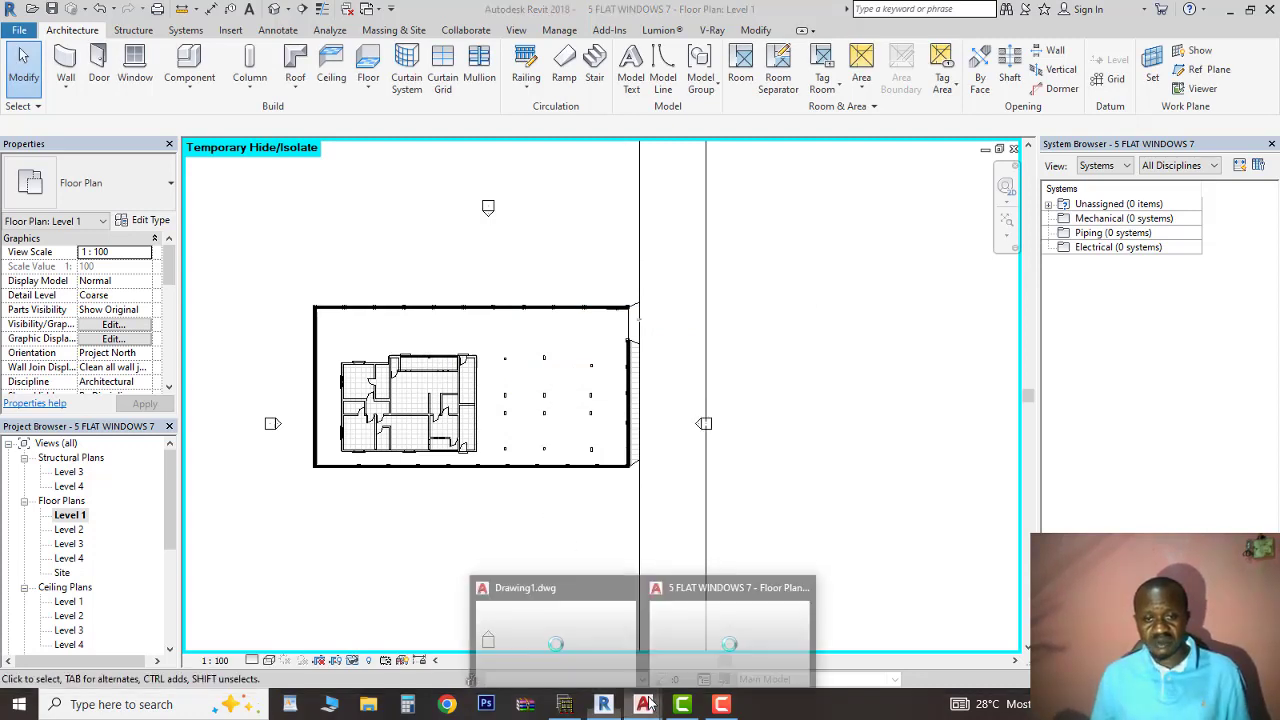
left_click(612, 622)
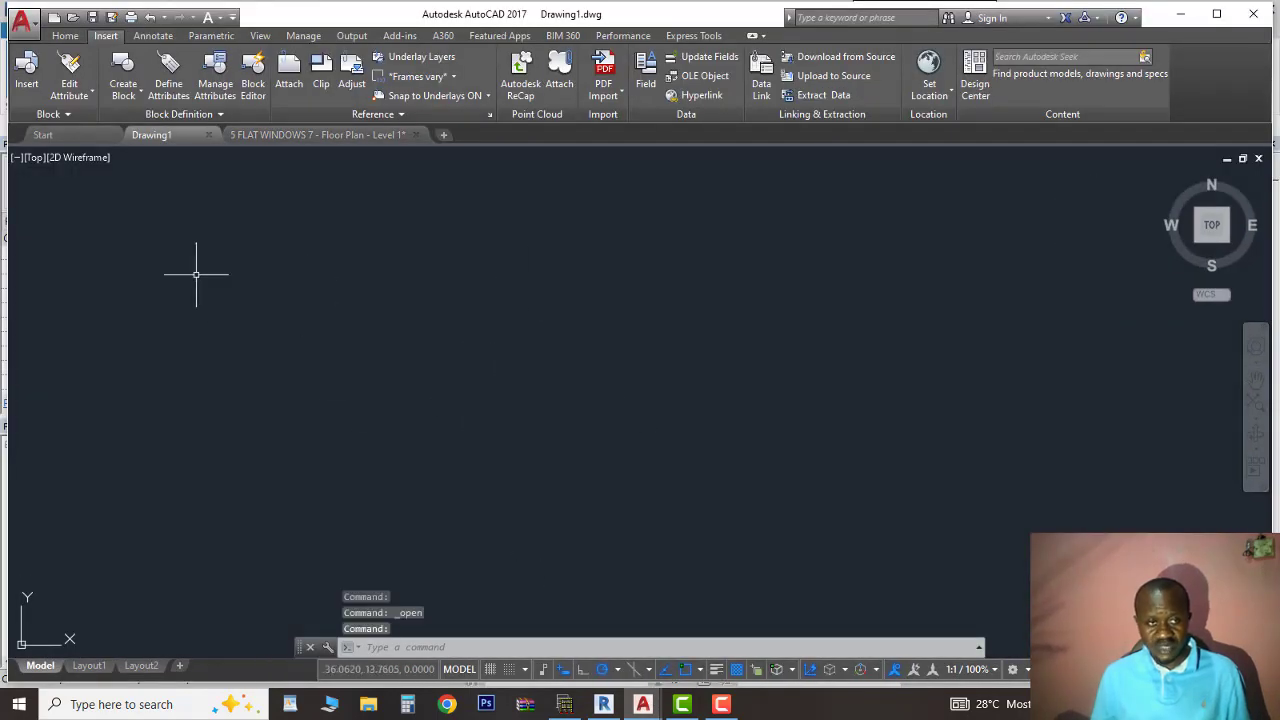
Open ground f.dwg in AutoCAD, zoom over the exported plan, and return to Revit.
left_click(73, 18)
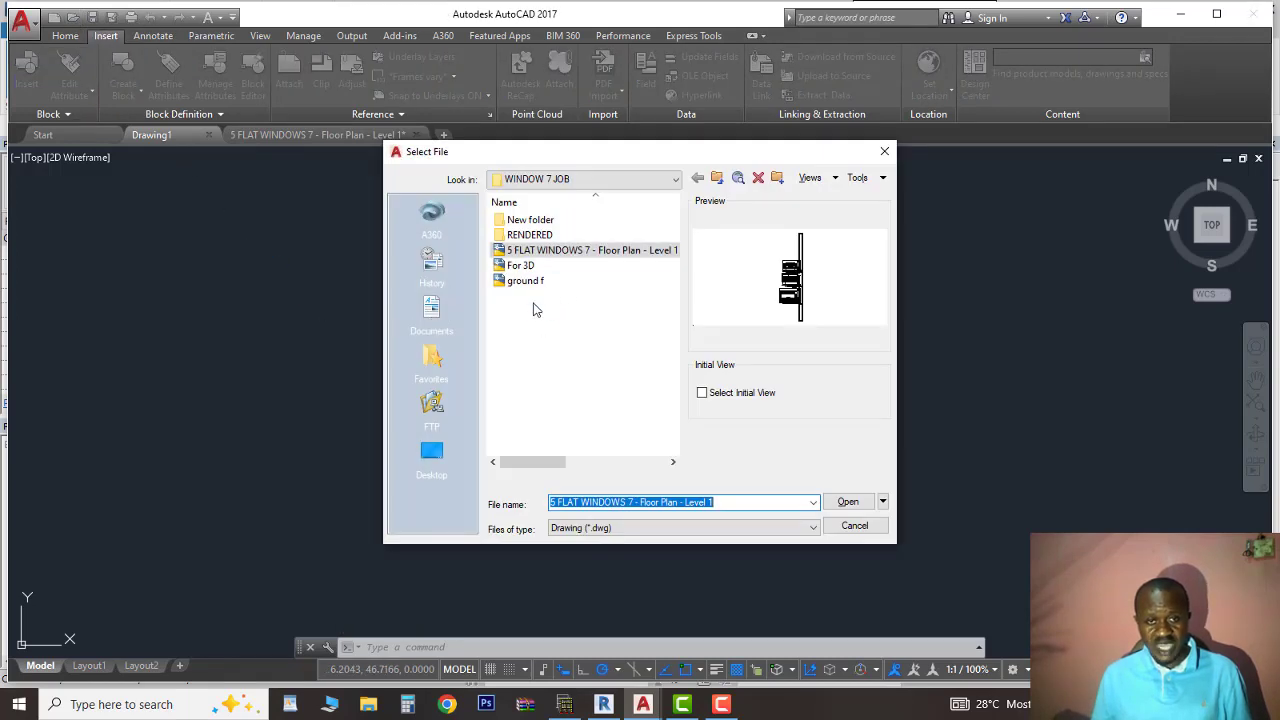
left_click(532, 286)
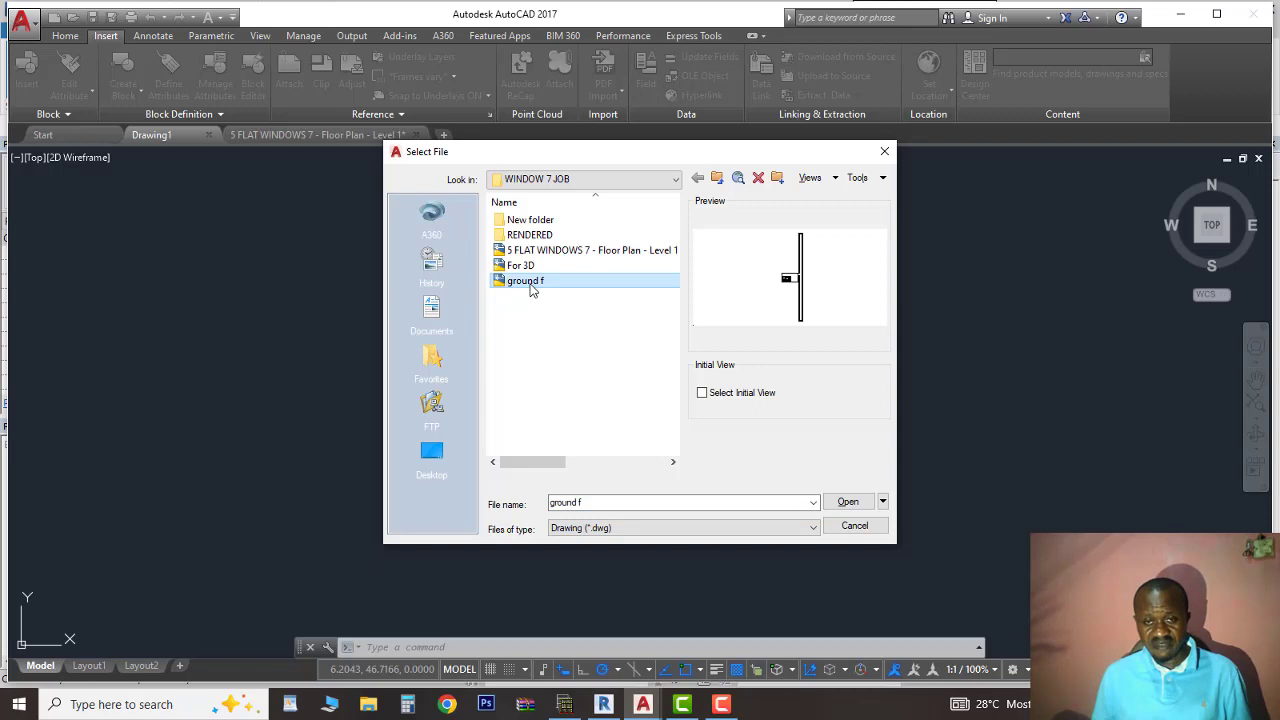
left_click(848, 502)
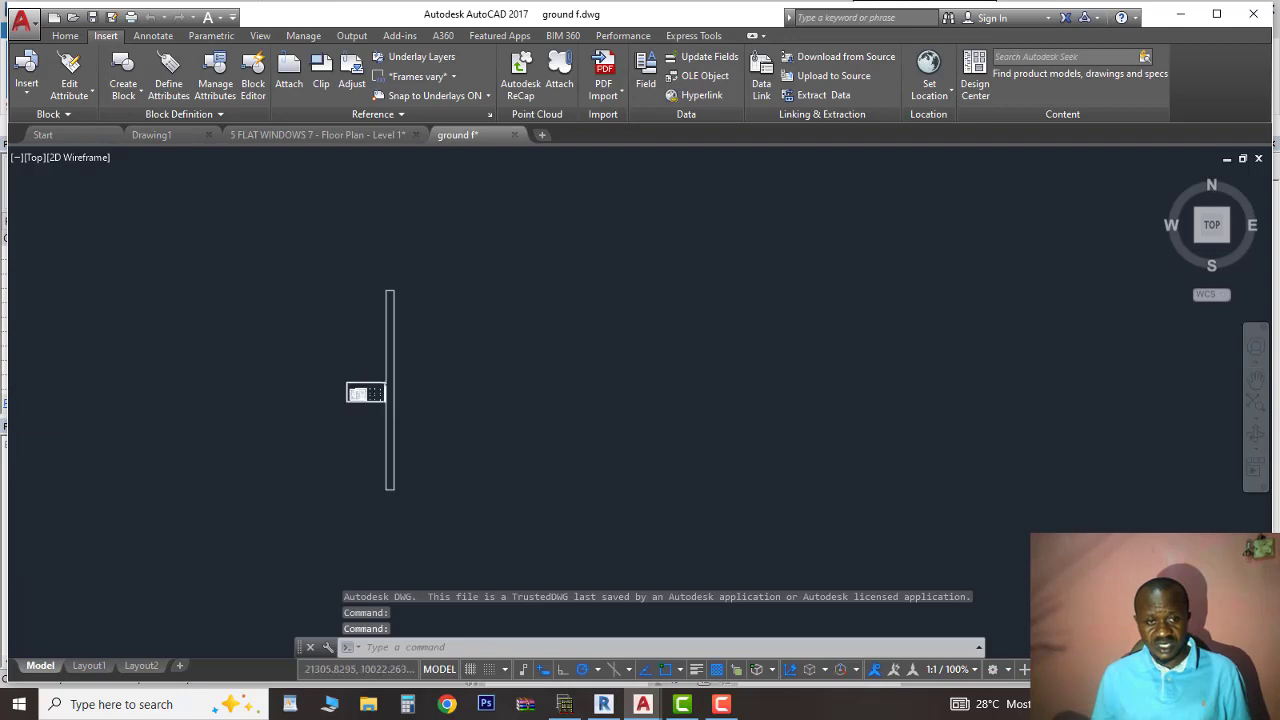
scroll(503, 306, "up", 5)
scroll(622, 320, "down", 4)
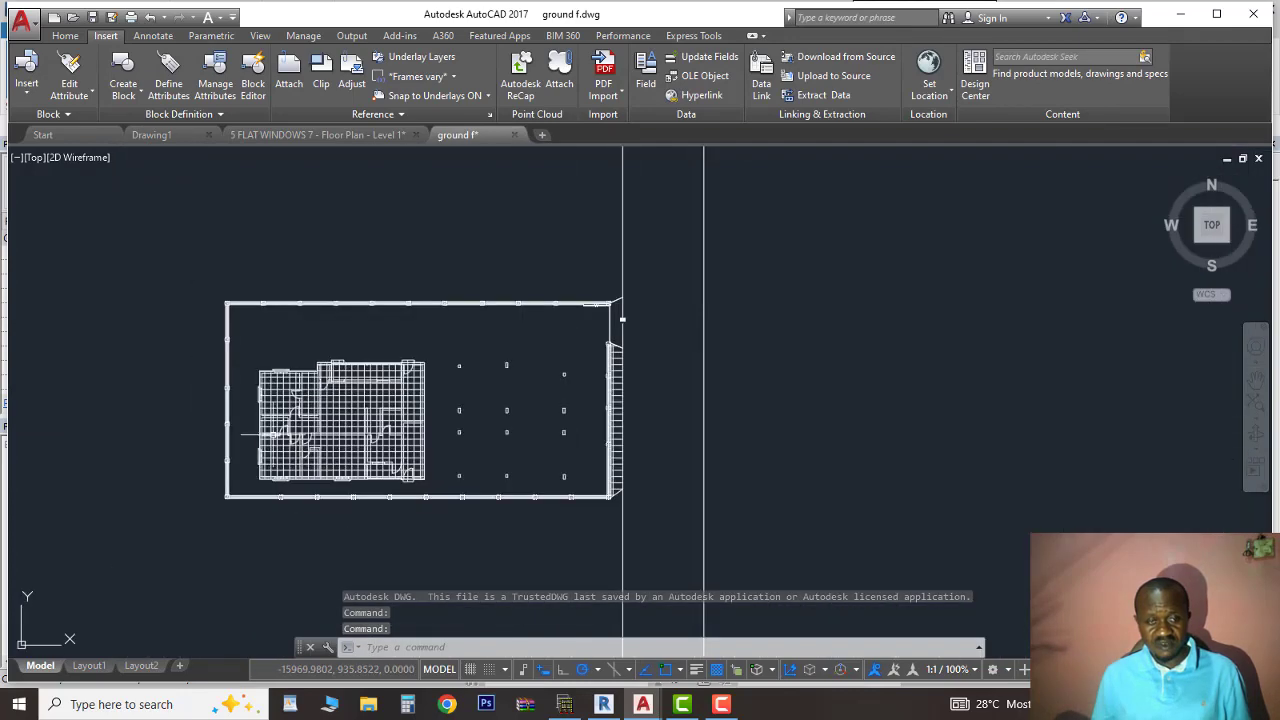
scroll(290, 437, "up", 4)
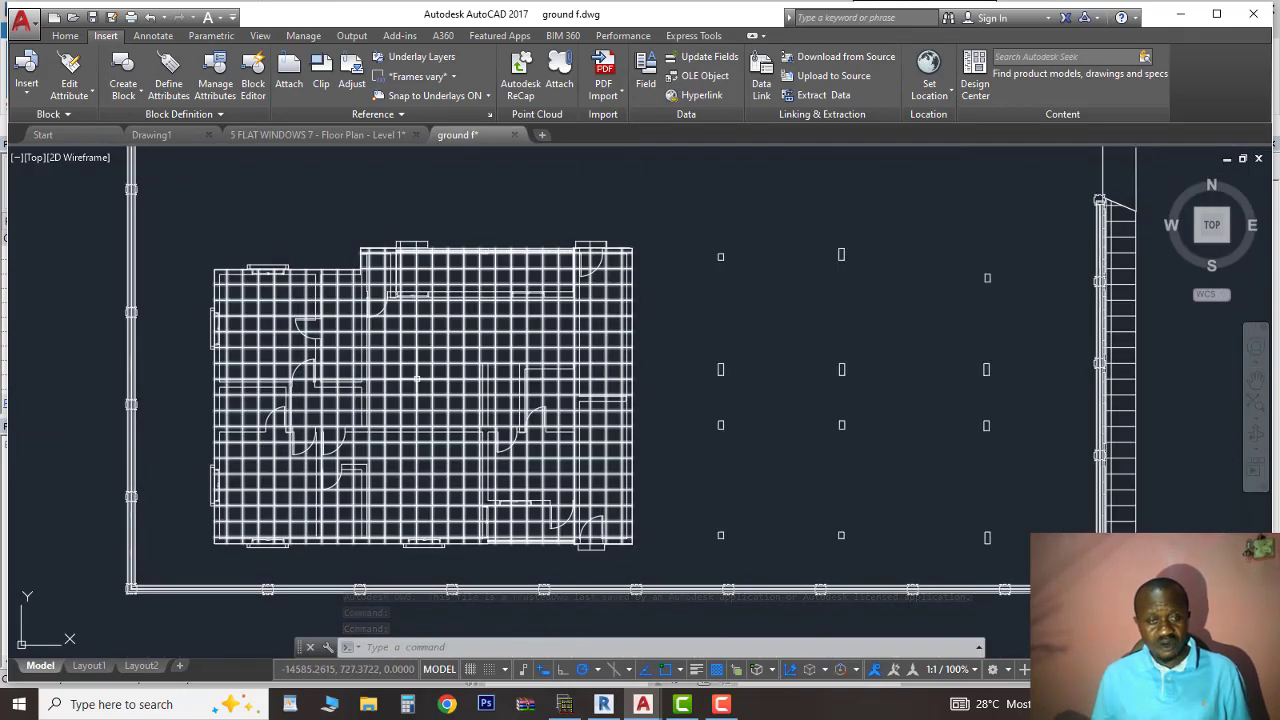
scroll(420, 375, "up", 4)
scroll(428, 369, "down", 4)
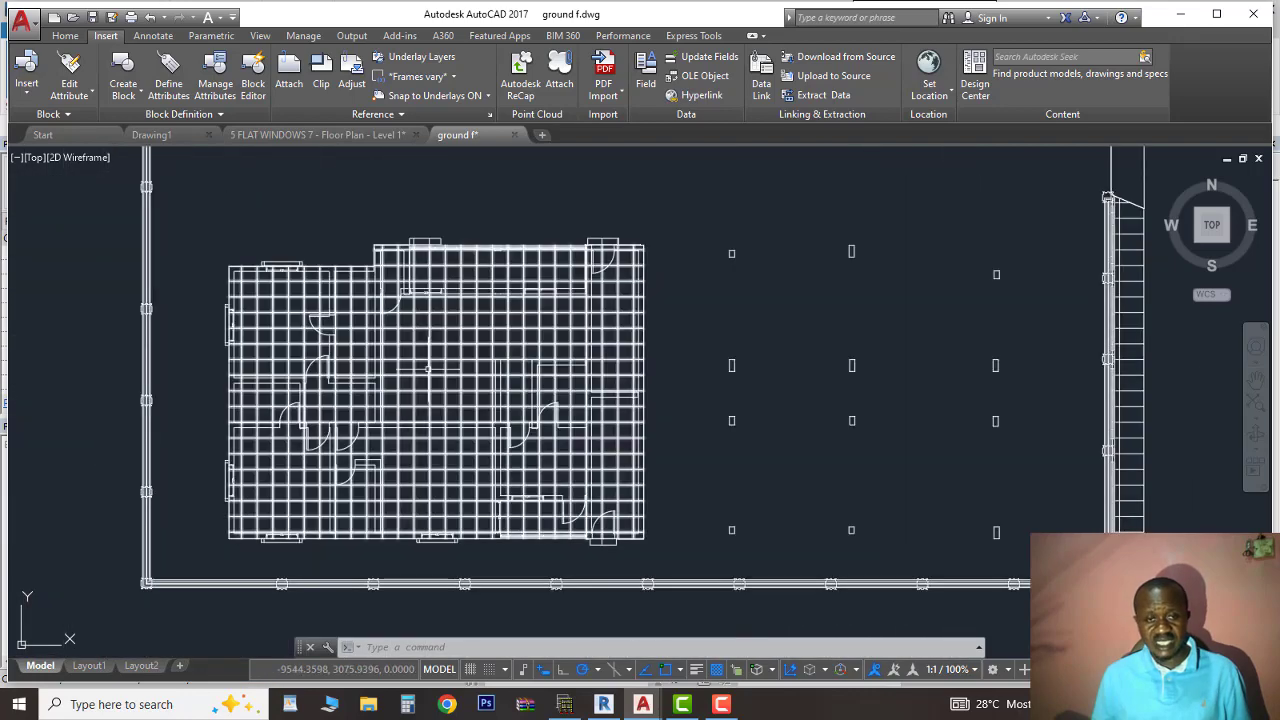
left_click(607, 707)
scroll(390, 388, "up", 3)
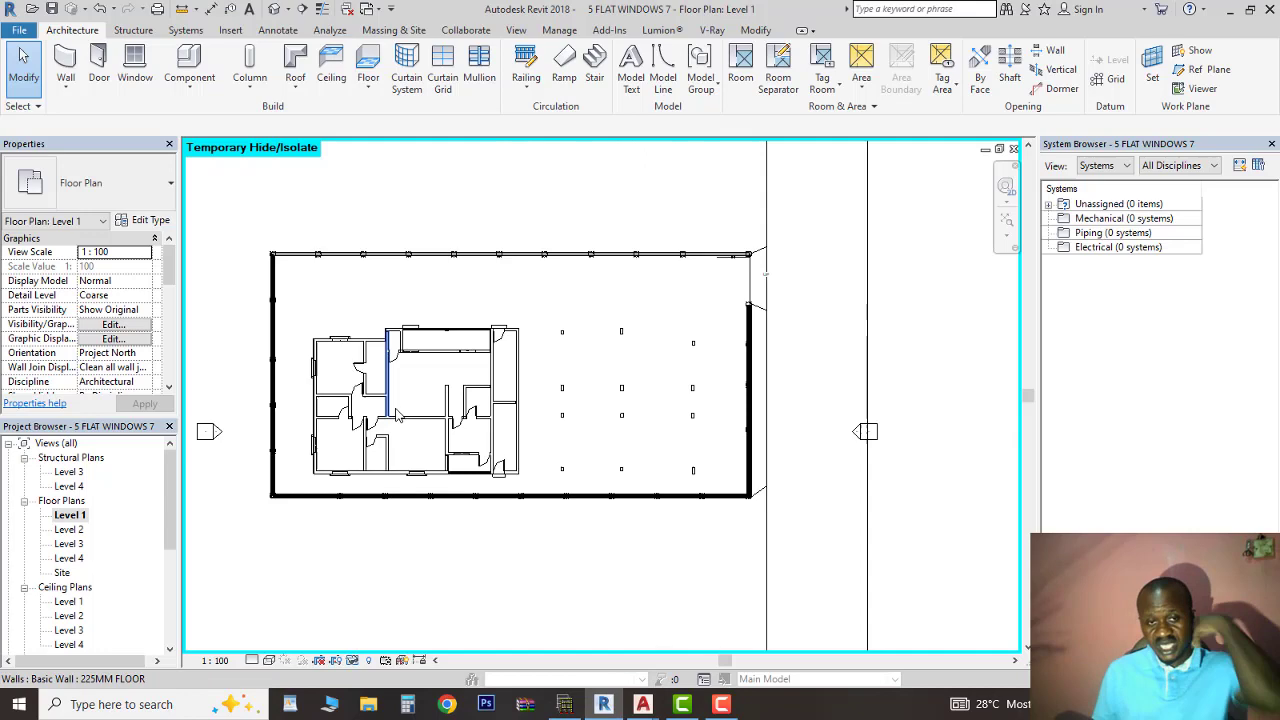
scroll(390, 388, "up", 8)
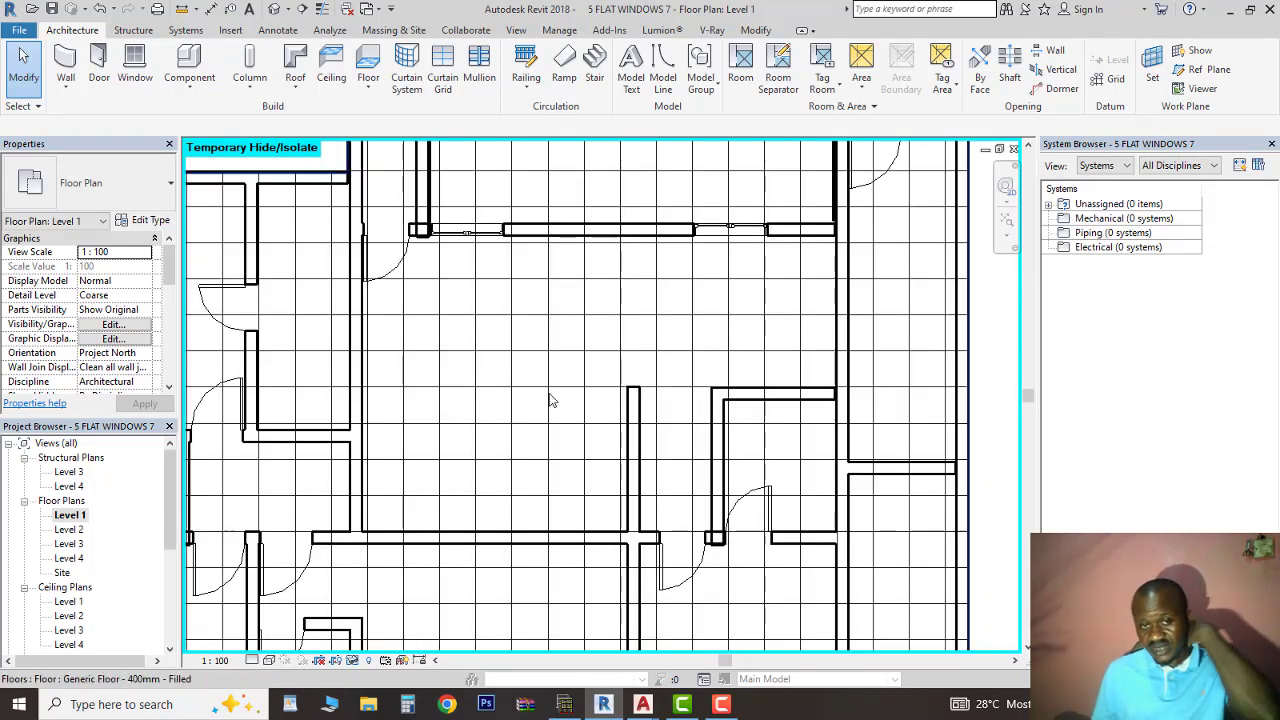
scroll(485, 390, "down", 6)
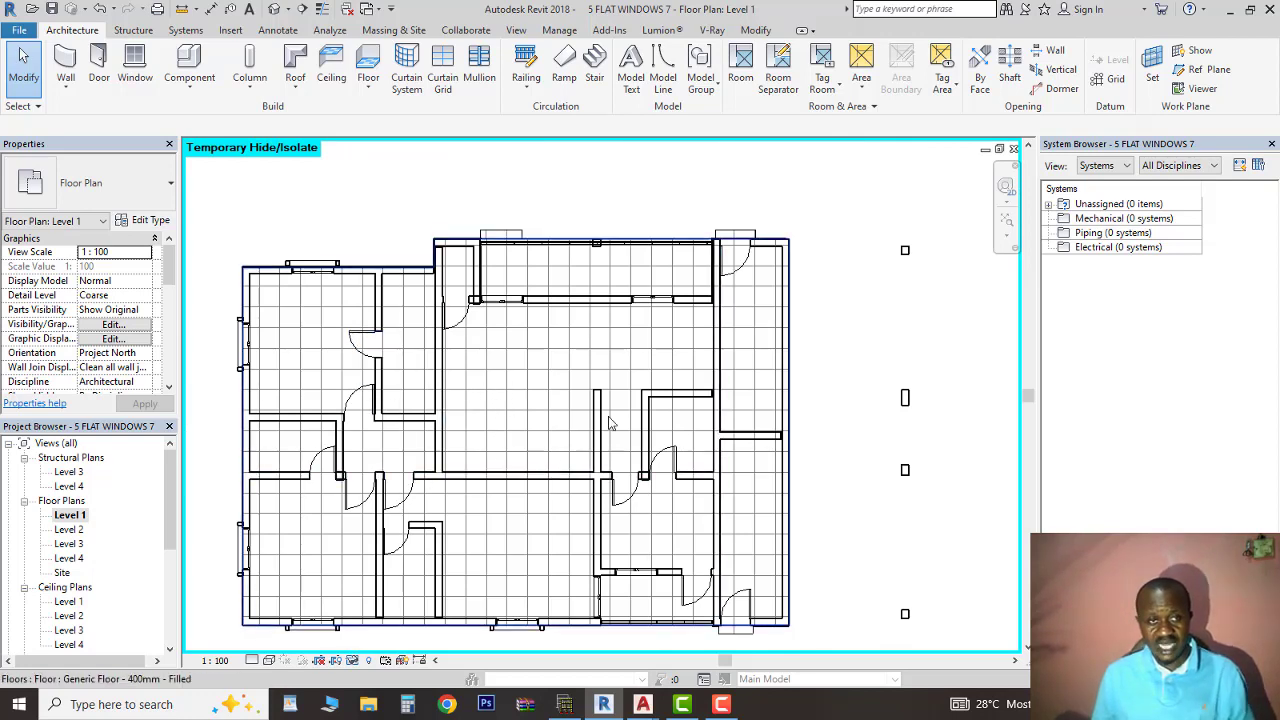
Switch to the Default 3D View, then orbit and zoom around the apartment block.
left_click(275, 9)
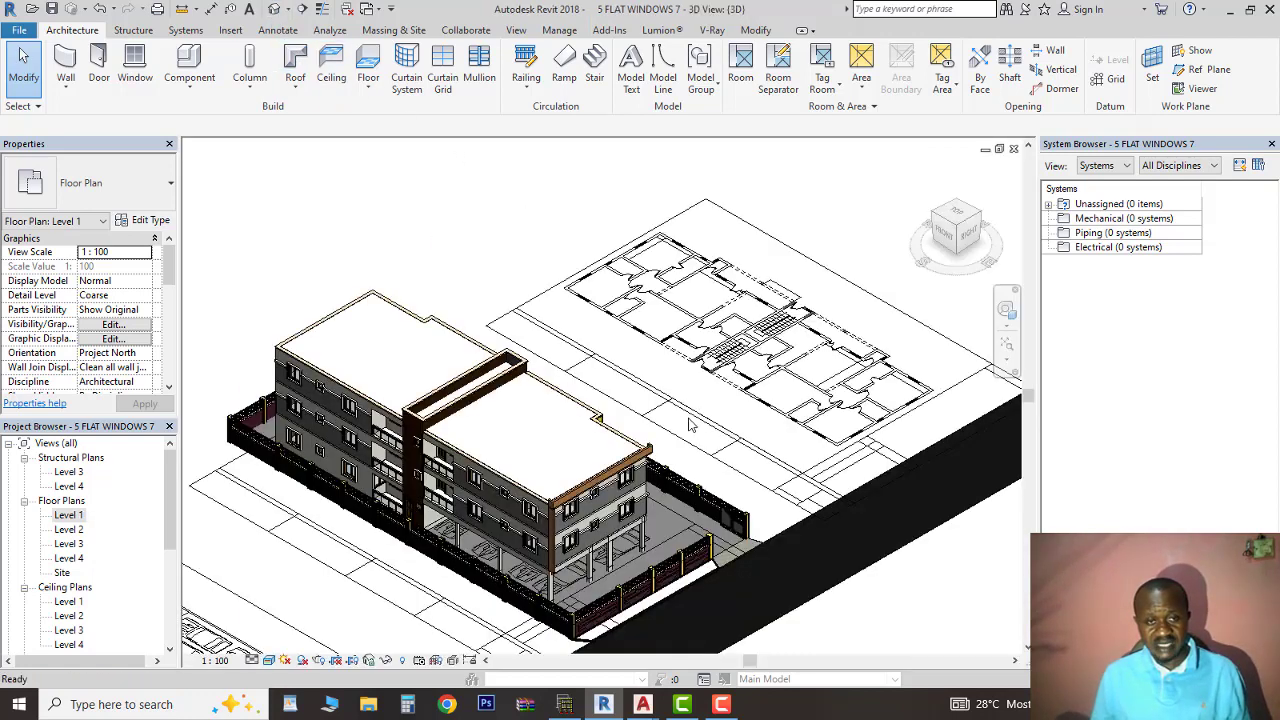
scroll(598, 562, "up", 3)
scroll(567, 596, "up", 5)
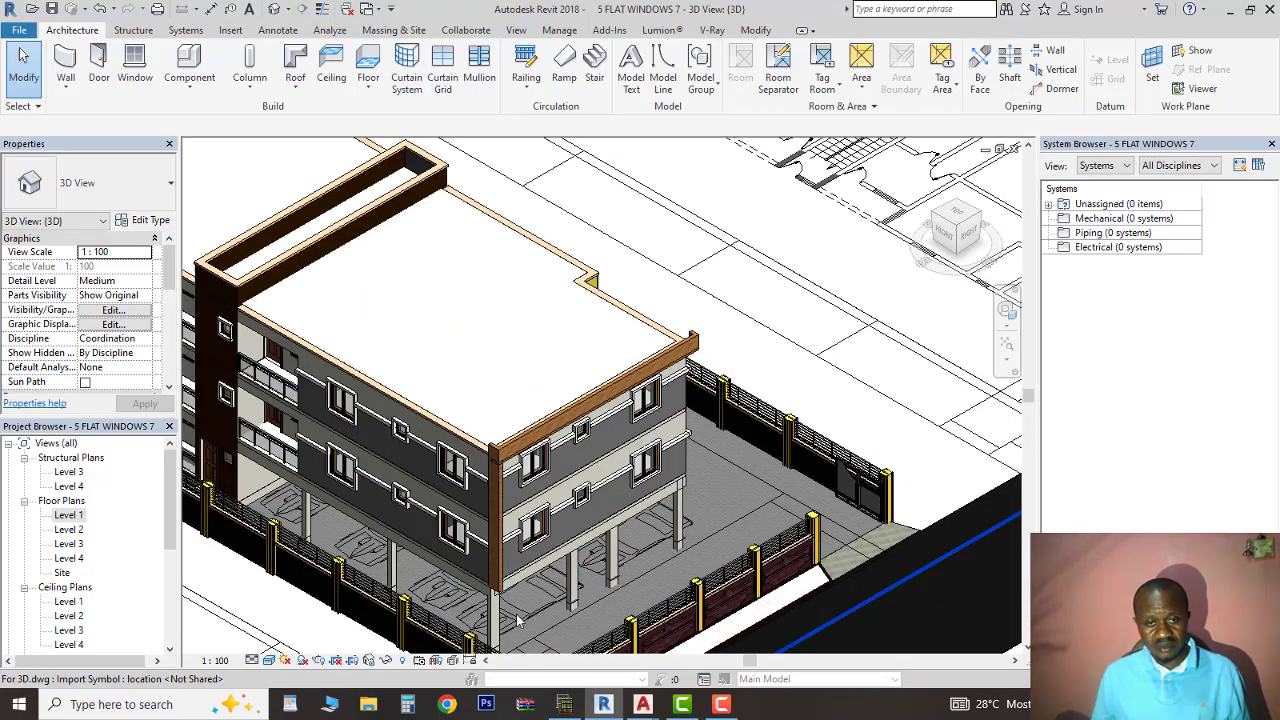
scroll(567, 597, "down", 8)
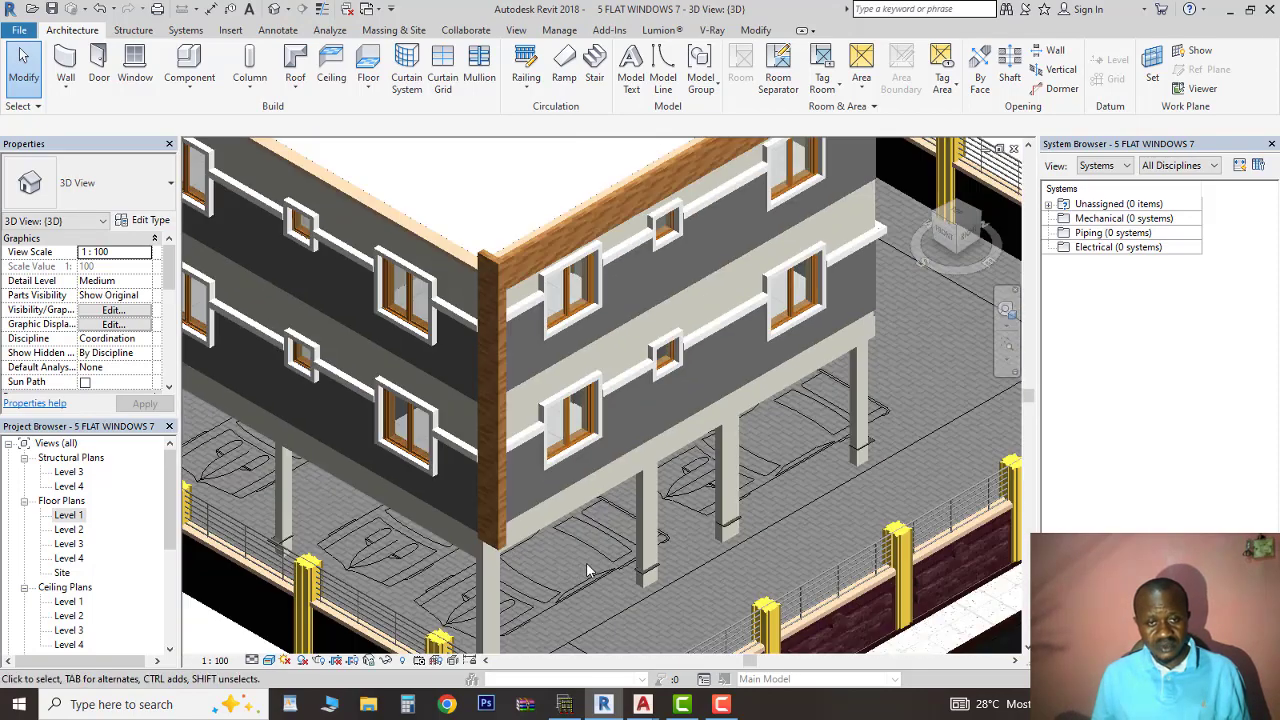
scroll(260, 432, "down", 5)
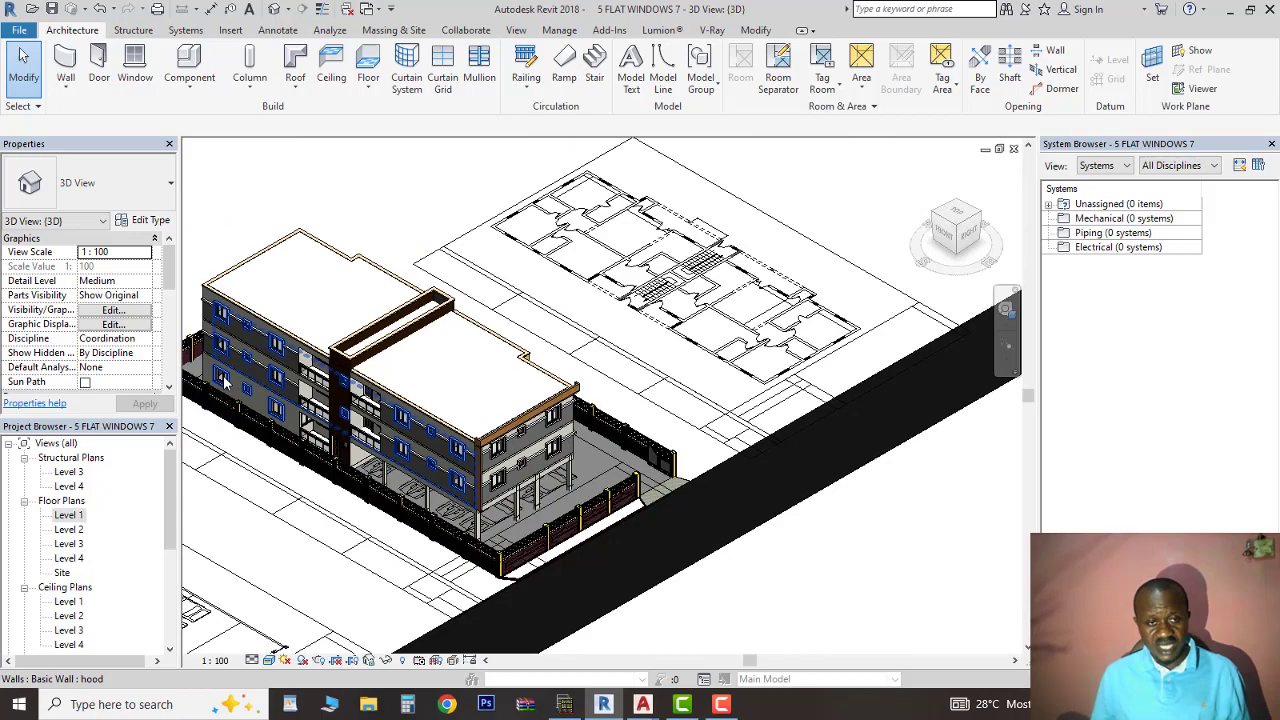
left_click(940, 220)
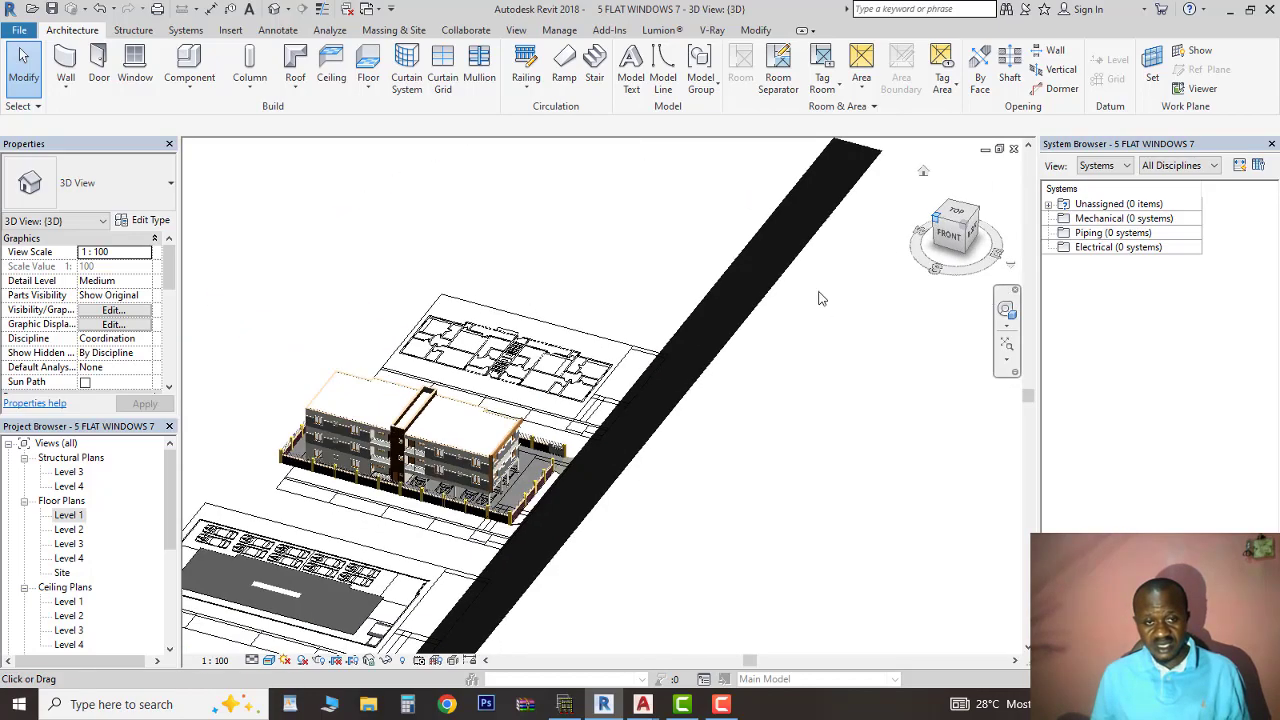
scroll(573, 434, "up", 10)
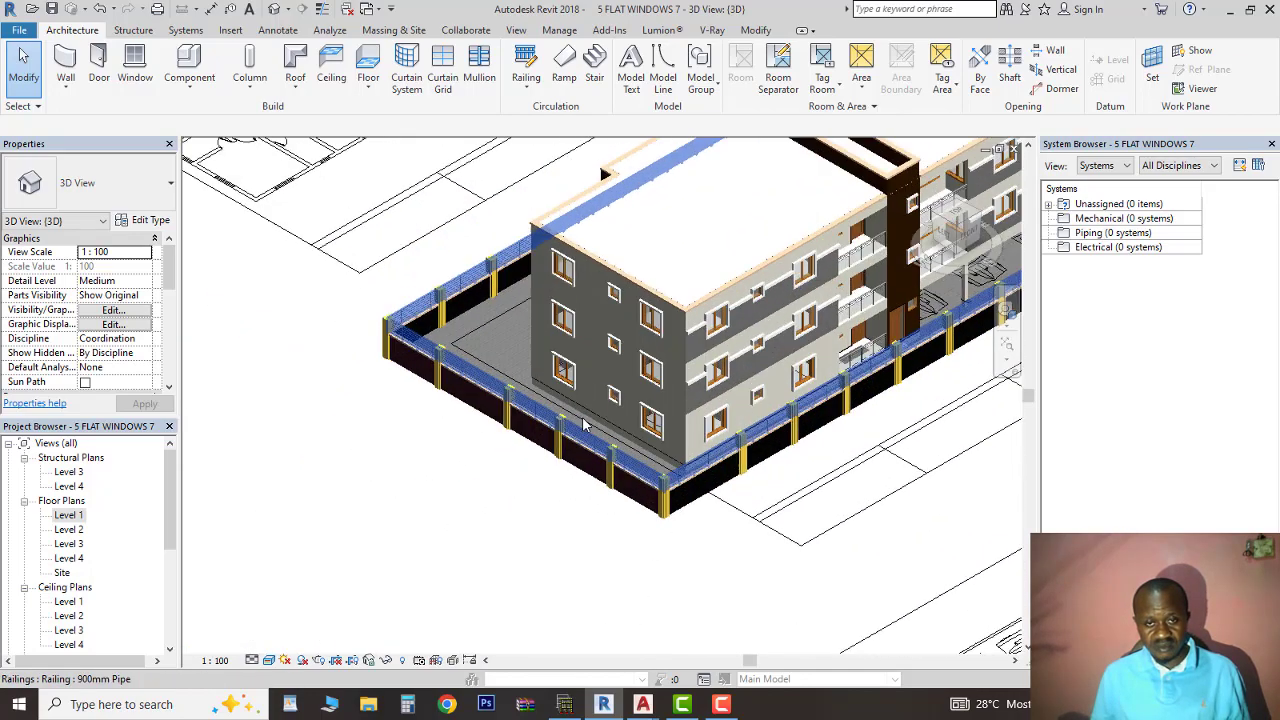
scroll(457, 214, "up", 10)
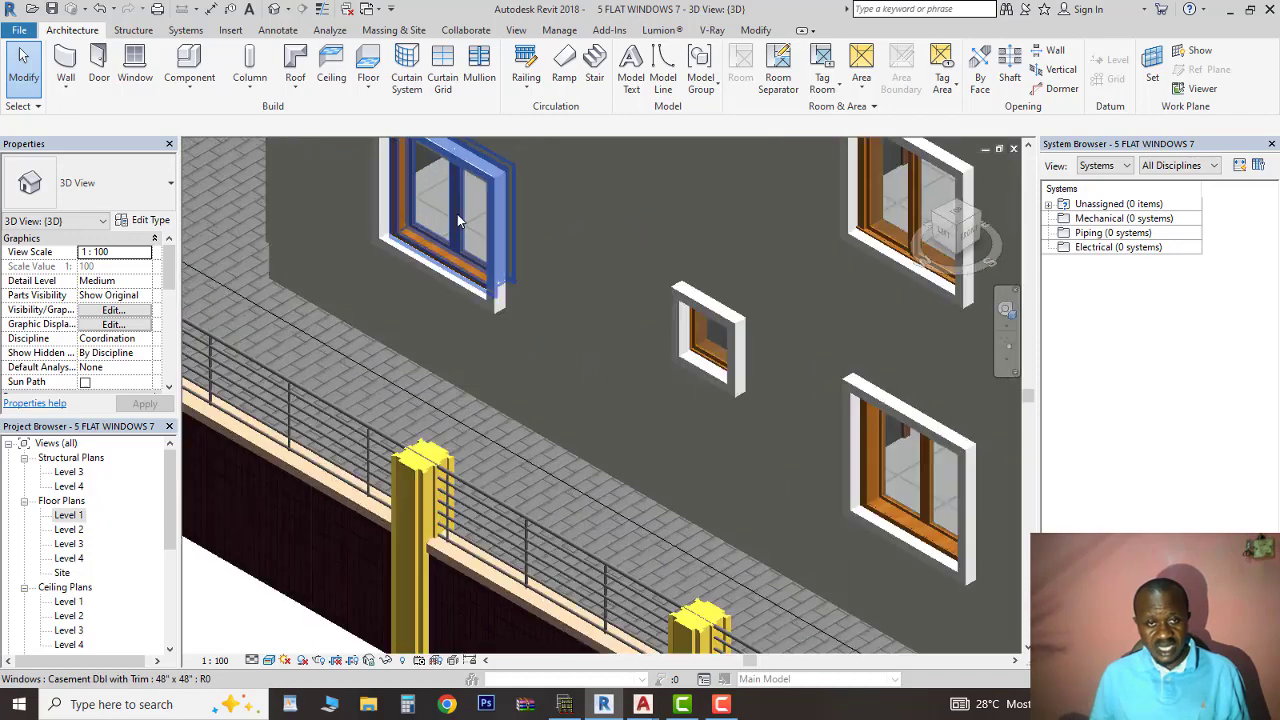
scroll(437, 256, "down", 5)
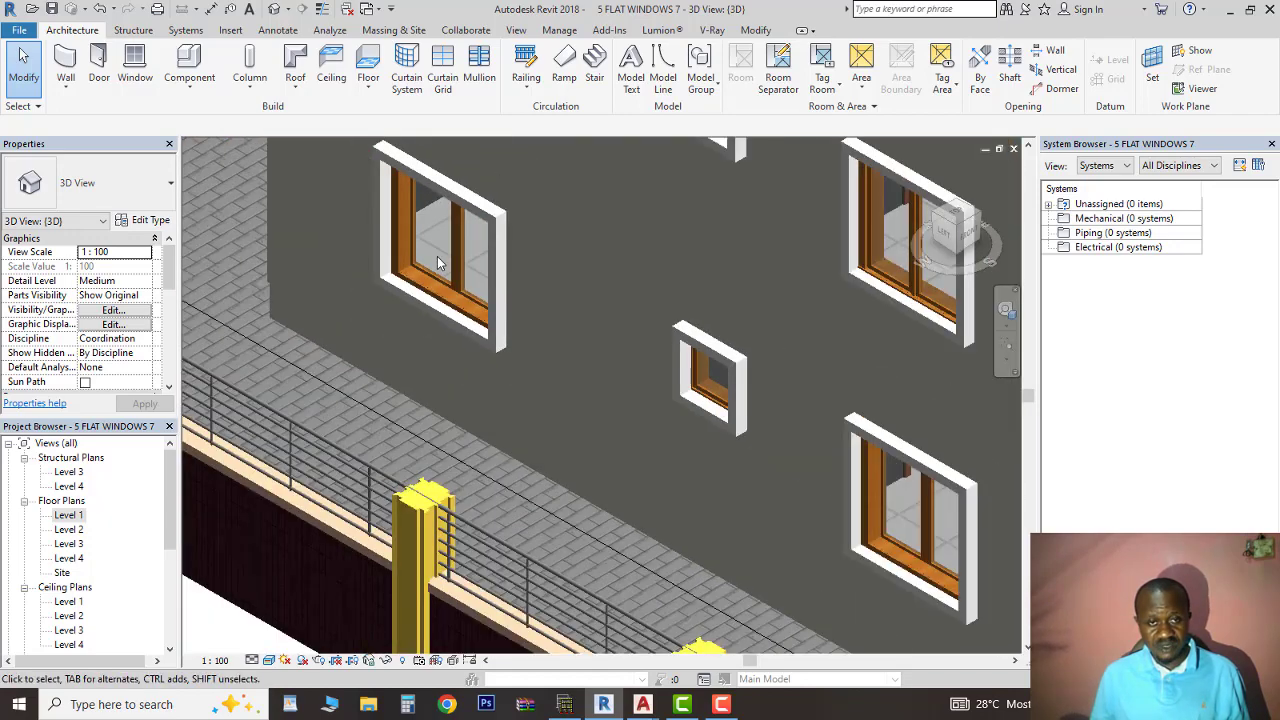
scroll(431, 265, "down", 6)
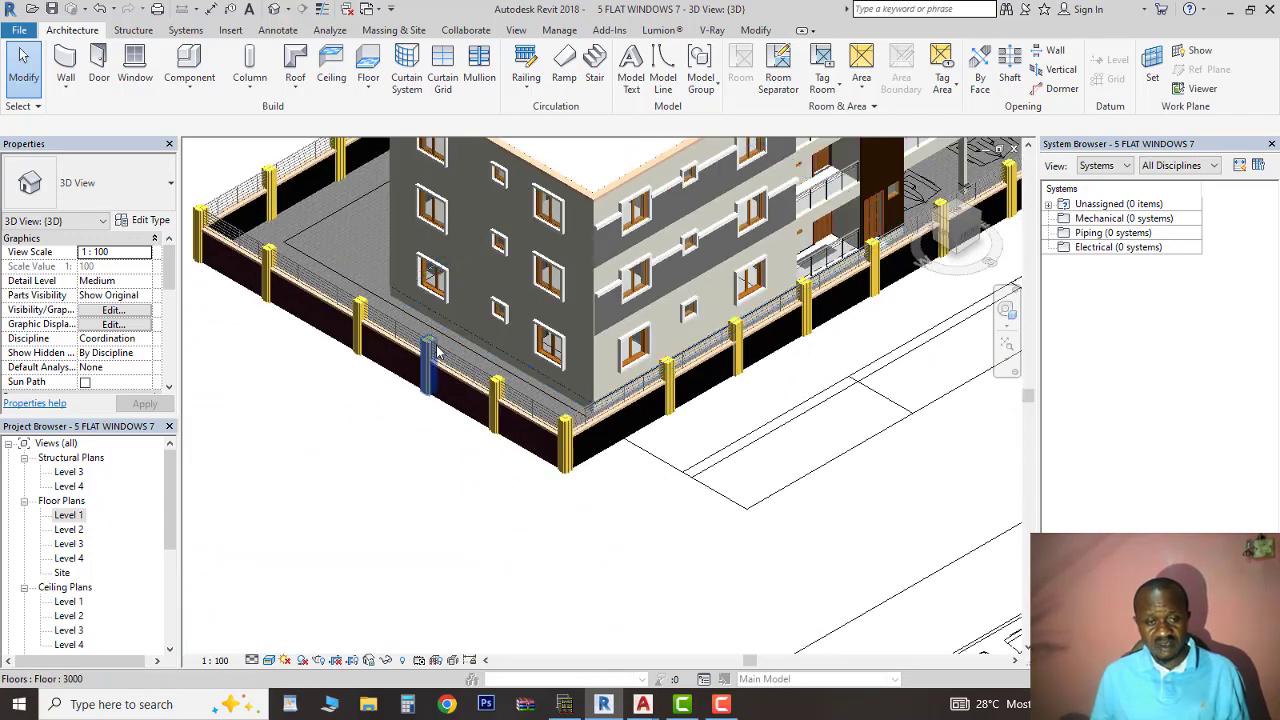
In ground f.dwg, window-select the floor-tile grid hatch and delete it.
mouse_move(642, 704)
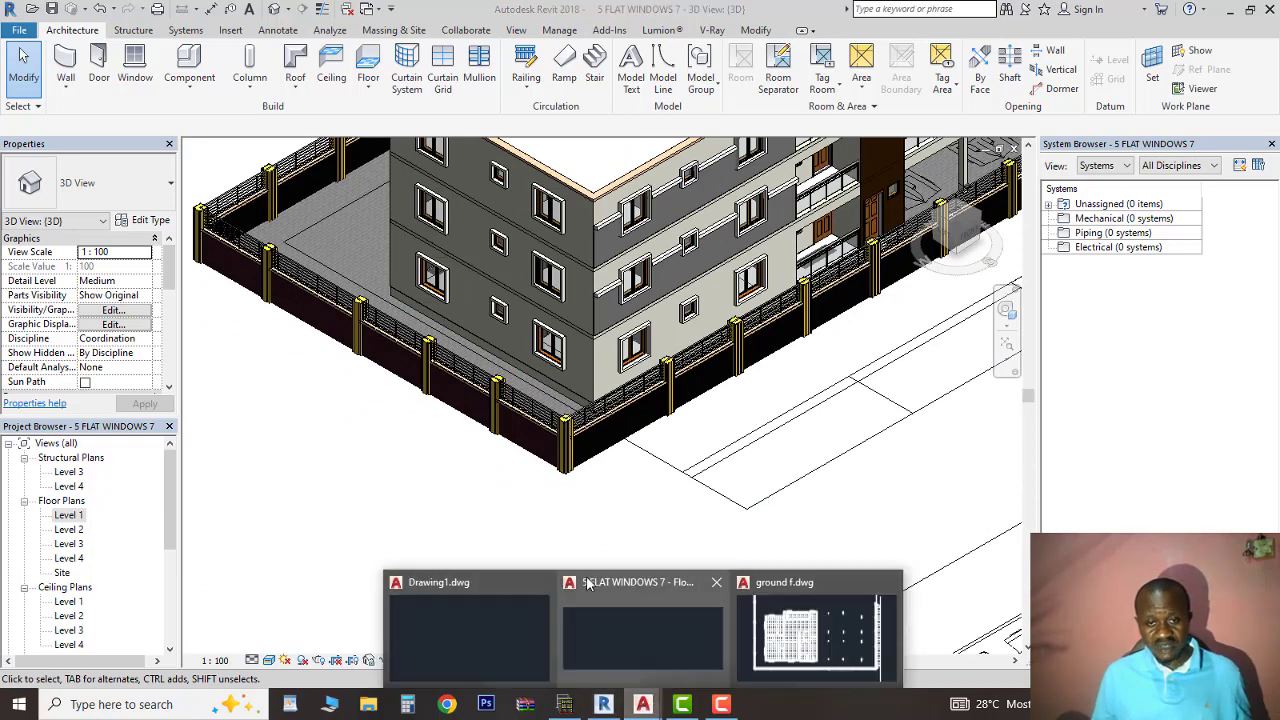
left_click(768, 636)
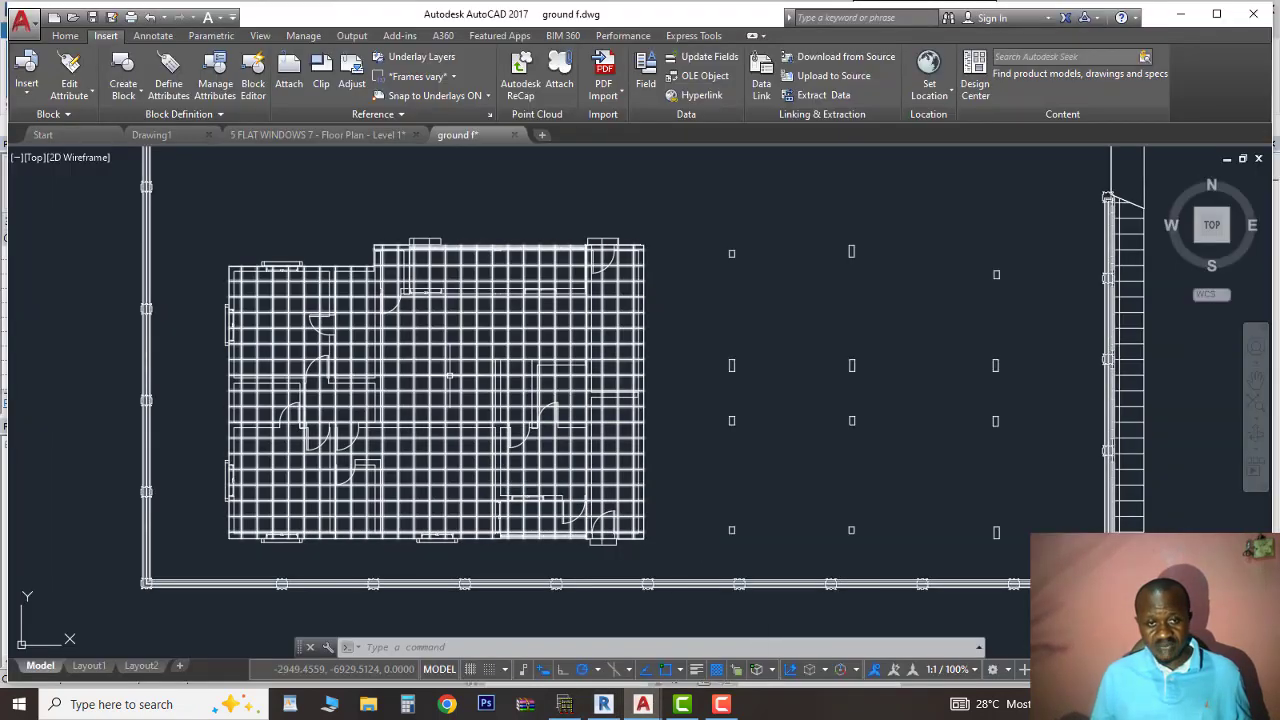
left_click(448, 365)
left_click(432, 350)
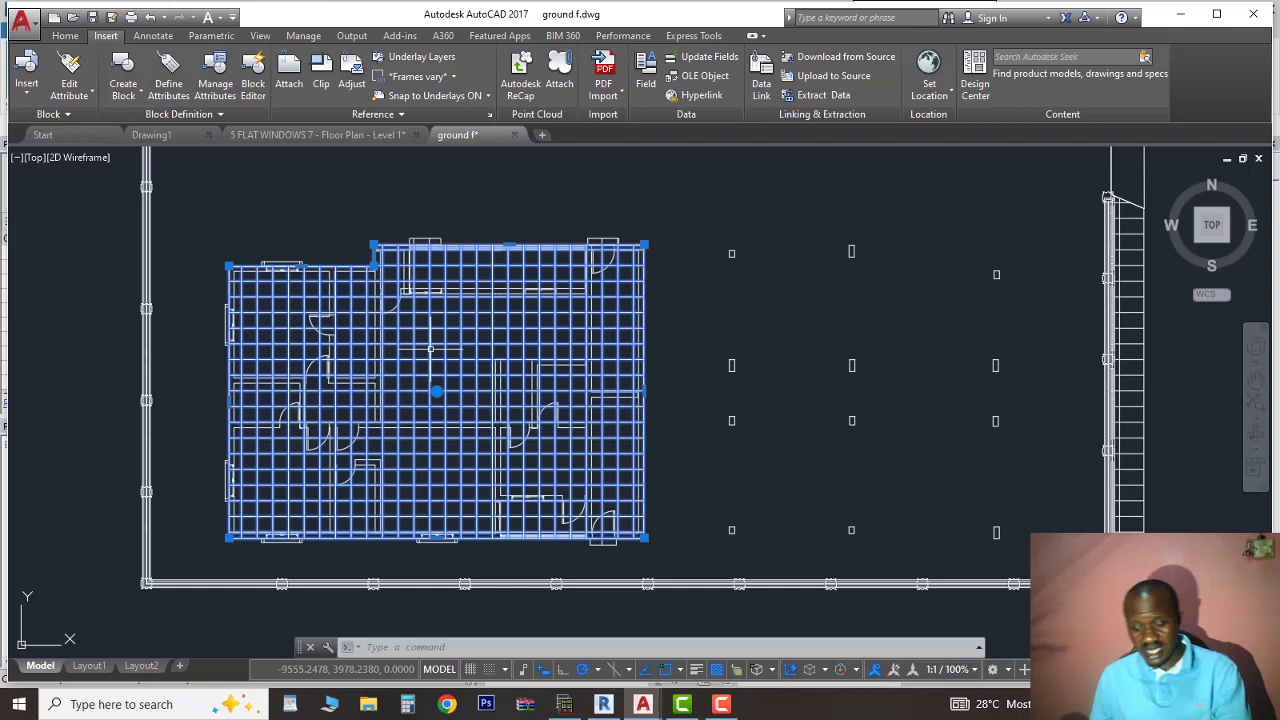
key("Delete")
scroll(504, 408, "down", 6)
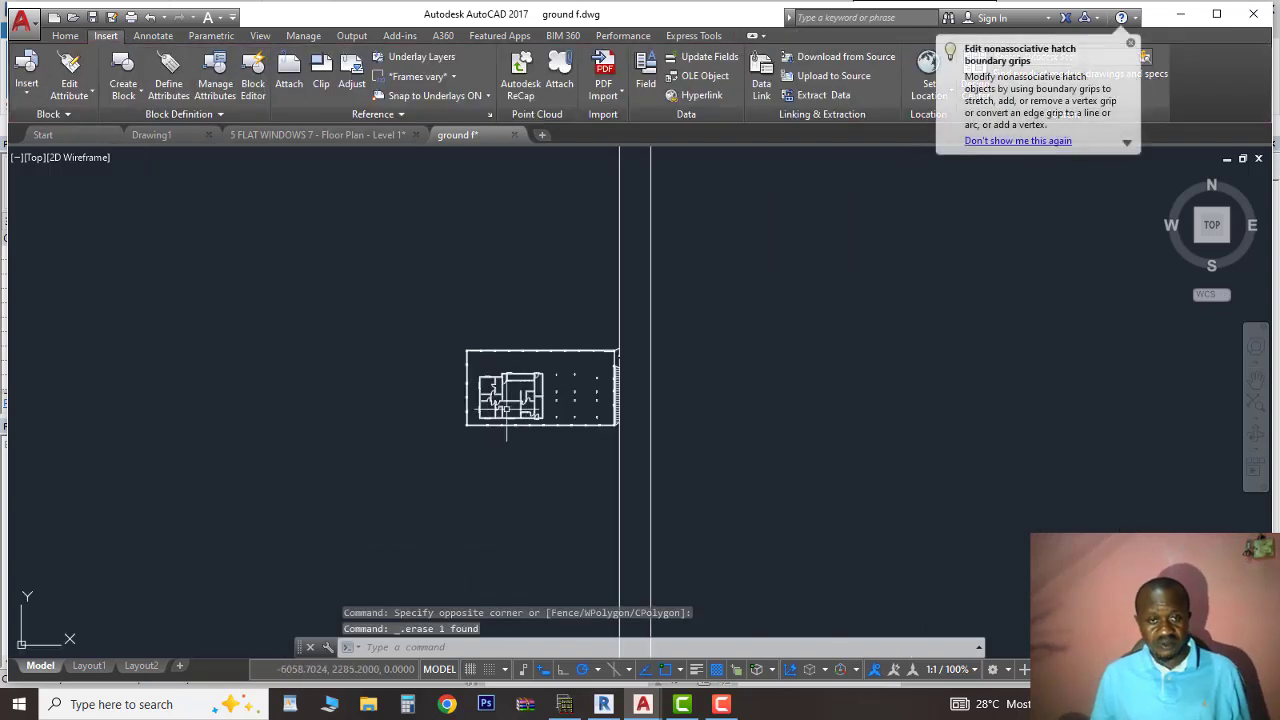
scroll(504, 408, "up", 10)
scroll(504, 408, "down", 6)
scroll(470, 440, "up", 5)
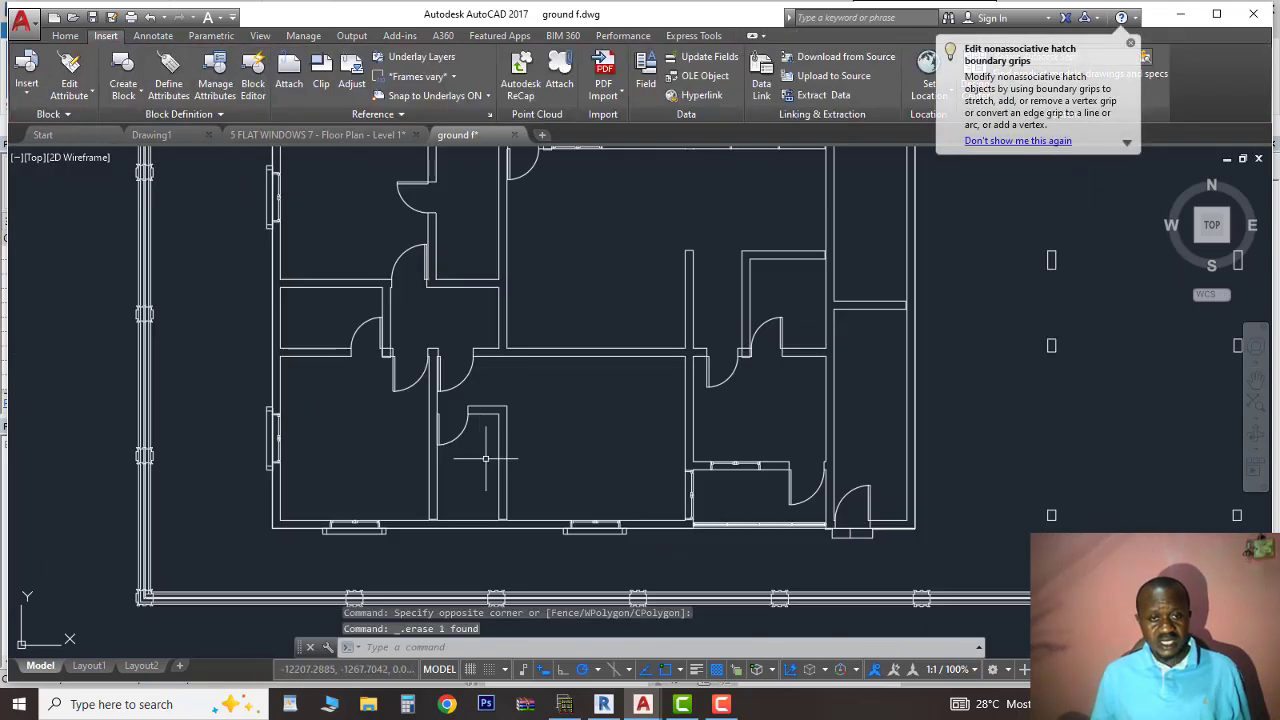
scroll(445, 465, "down", 4)
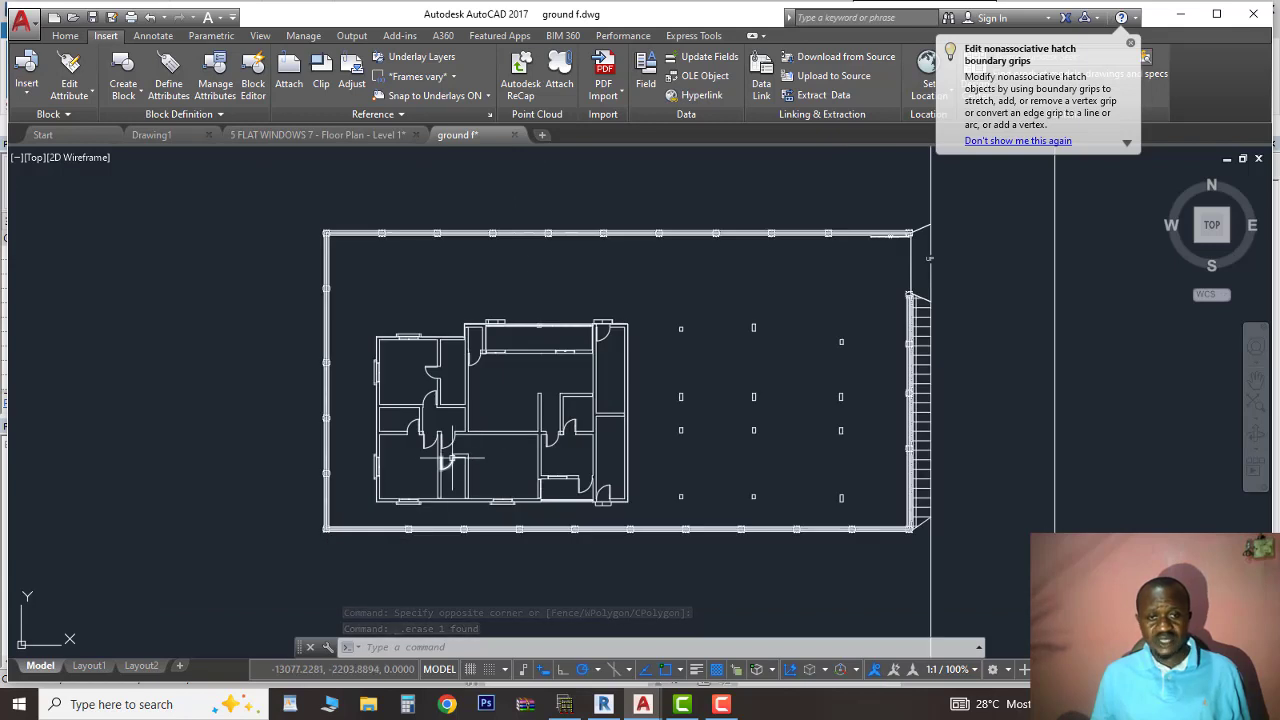